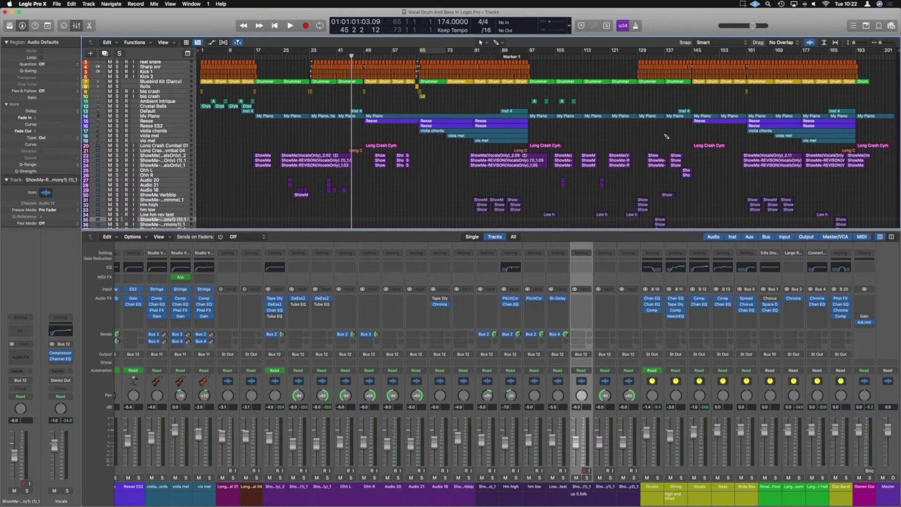
# - Copy all regions of the song, together with their automation data, to just after the end of the original arrangement
pyautogui.press('super+a')
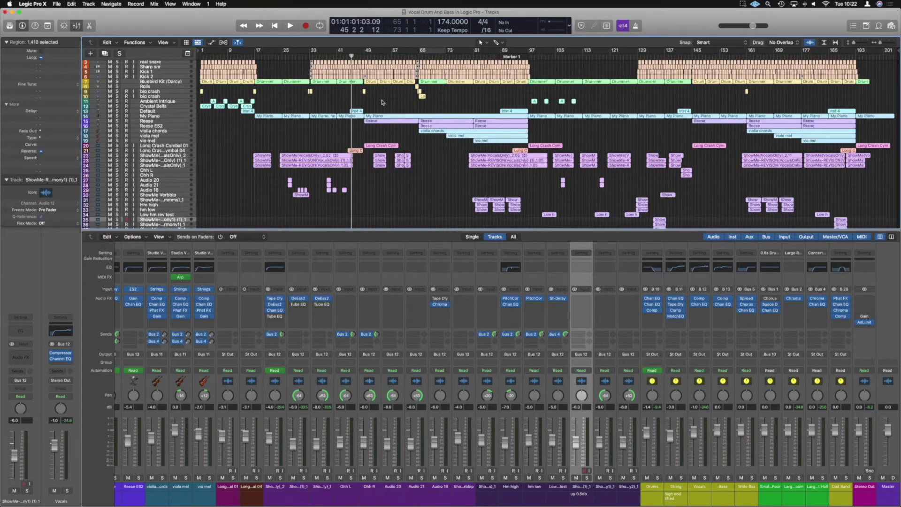
pyautogui.moveTo(207, 83); pyautogui.dragTo(897, 80)
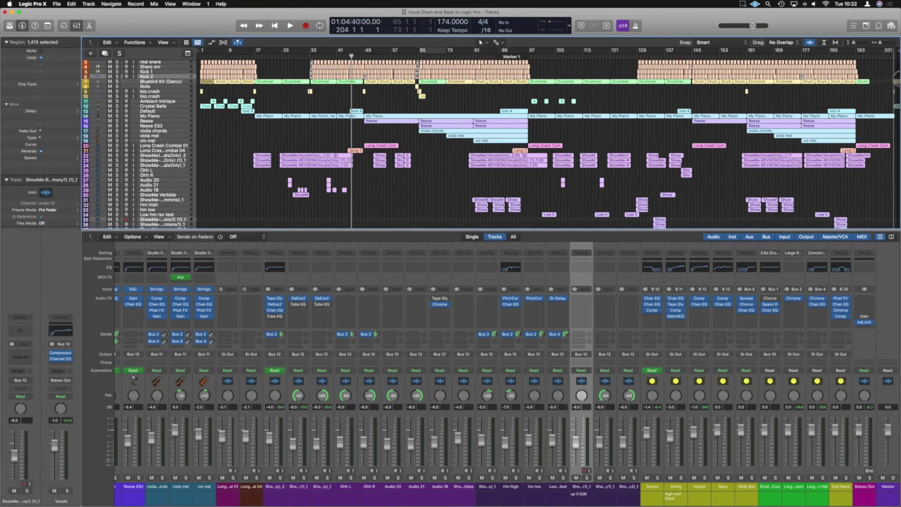
pyautogui.click(499, 166)
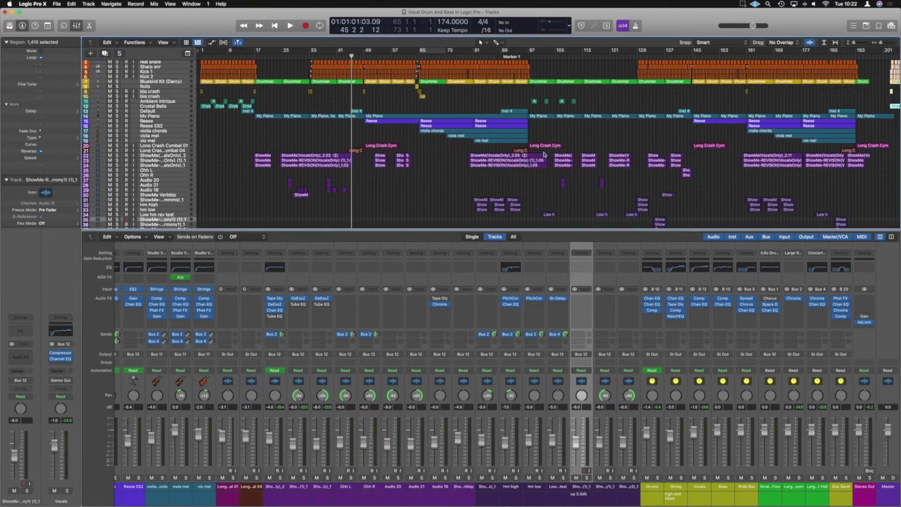
pyautogui.hscroll(15, 412, 89)
# - Move the duplicated regions so they start at bar 225, moving the track automation data with them
pyautogui.press('super+Left')
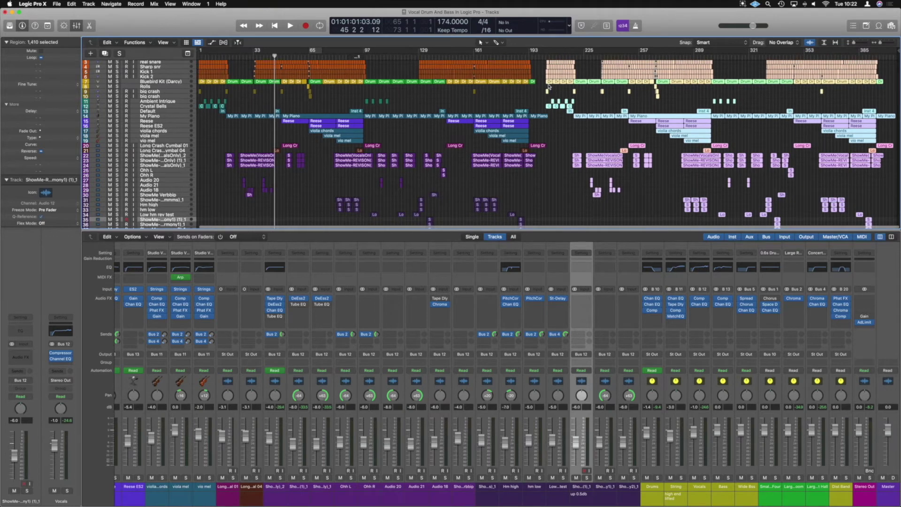
pyautogui.moveTo(548, 84); pyautogui.dragTo(584, 84)
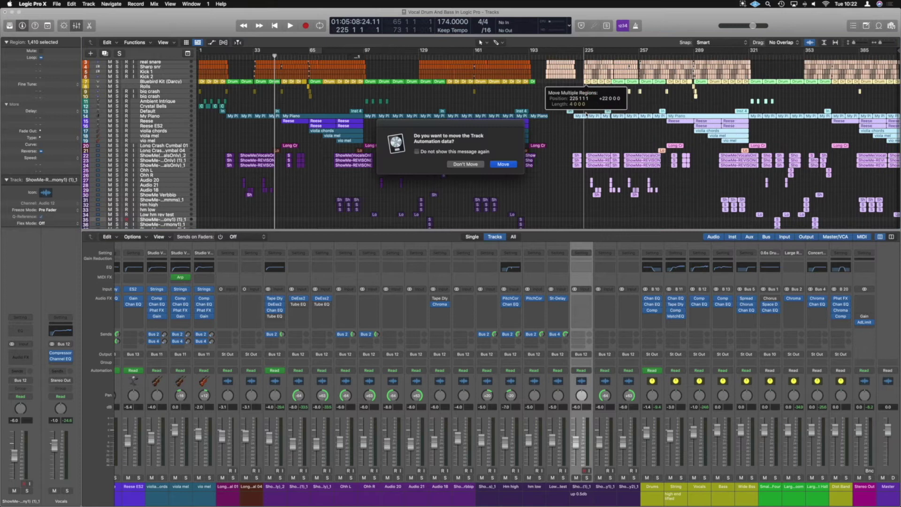
pyautogui.click(503, 165)
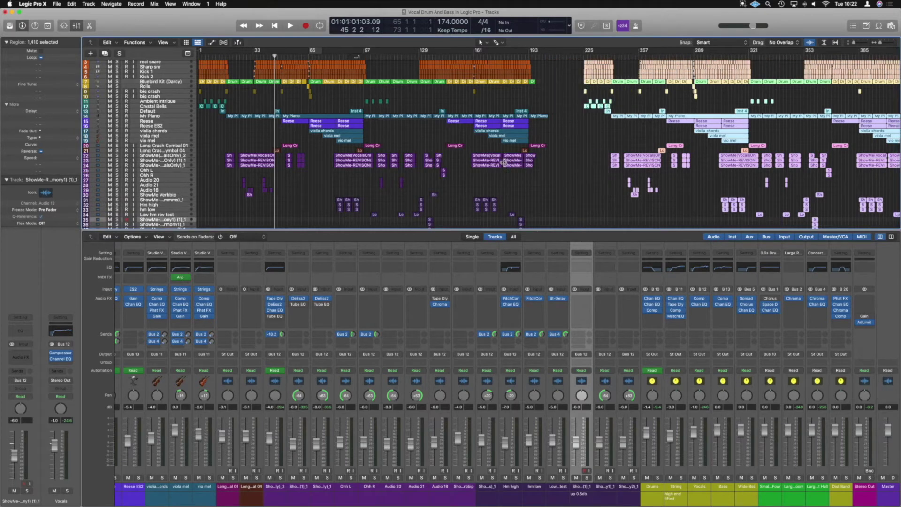
pyautogui.click(577, 96)
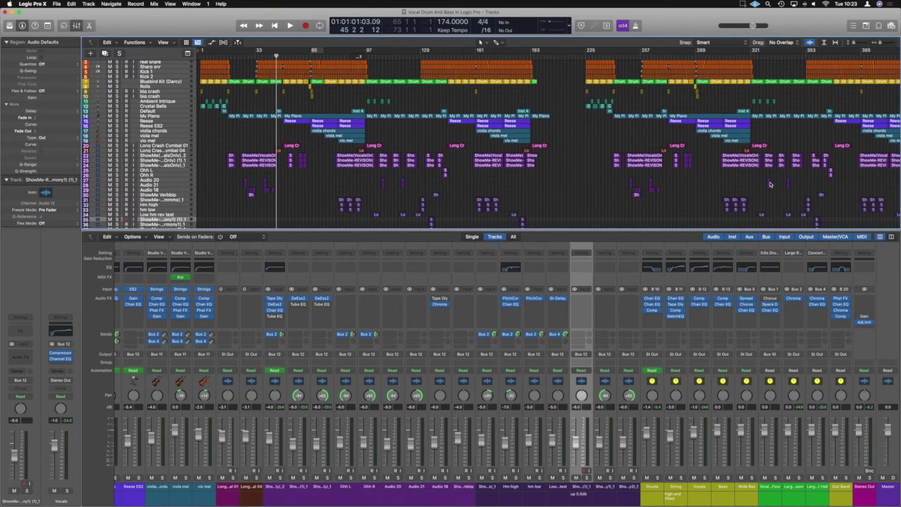
# - Show the global tracks and add an Intro arrangement marker spanning bars 1 to 17
pyautogui.click(188, 54)
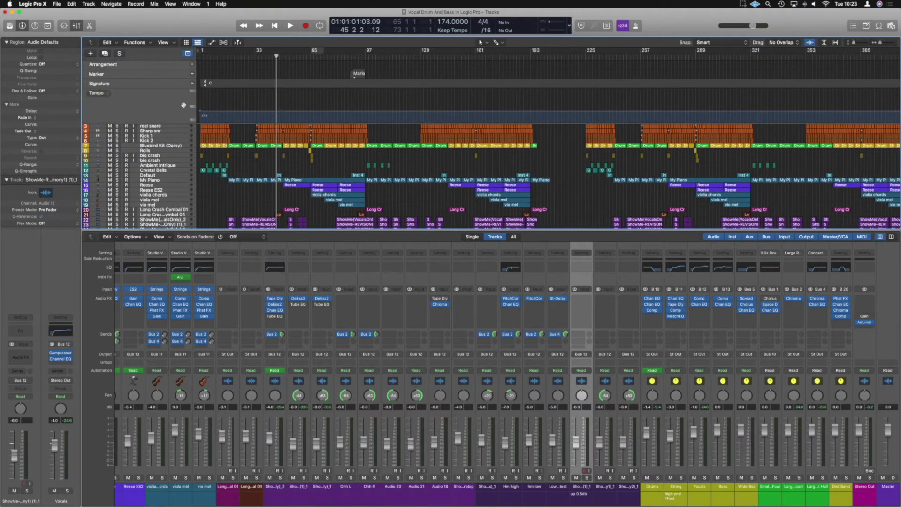
pyautogui.click(192, 64)
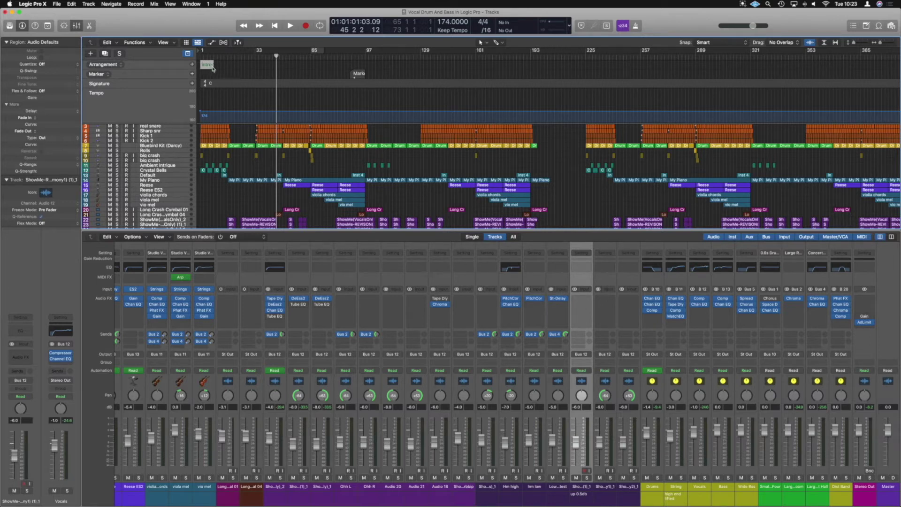
pyautogui.click(199, 54)
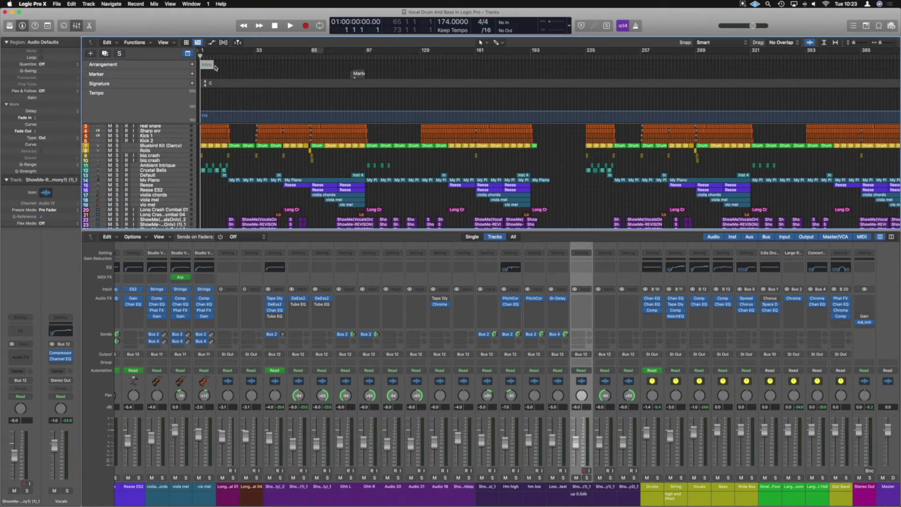
pyautogui.moveTo(214, 66); pyautogui.dragTo(228, 67)
pyautogui.scroll(5, 224, 75)
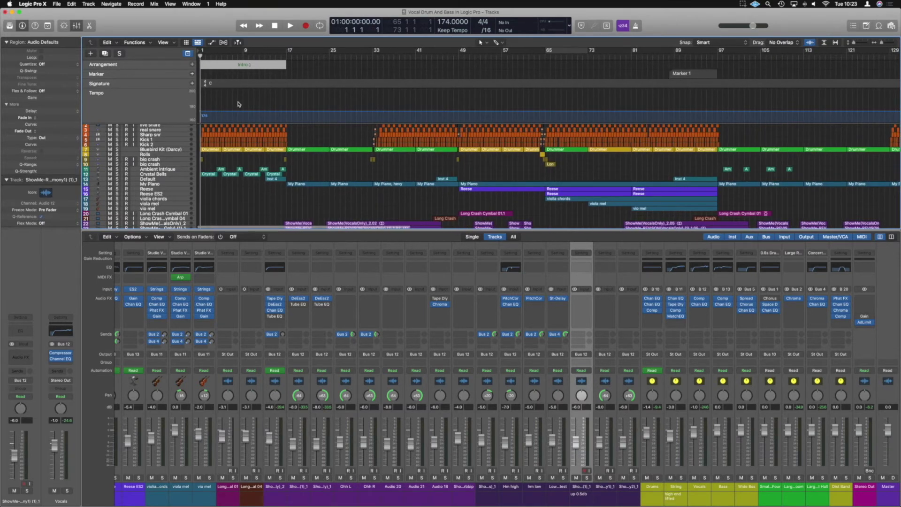
pyautogui.scroll(-5, 239, 104)
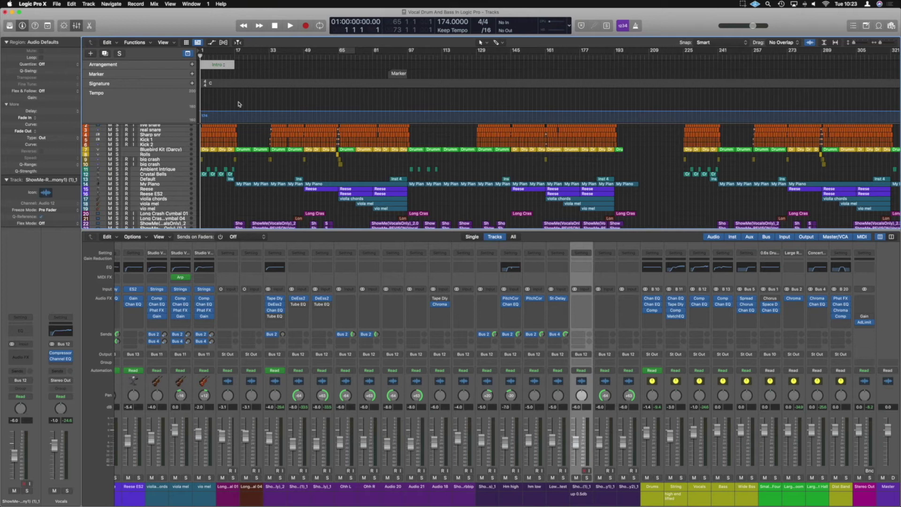
# - Add arrangement markers for Verse (bars 17–33), Chorus (33–65), Bridge (65–97) and Outro (97–129)
pyautogui.click(192, 64)
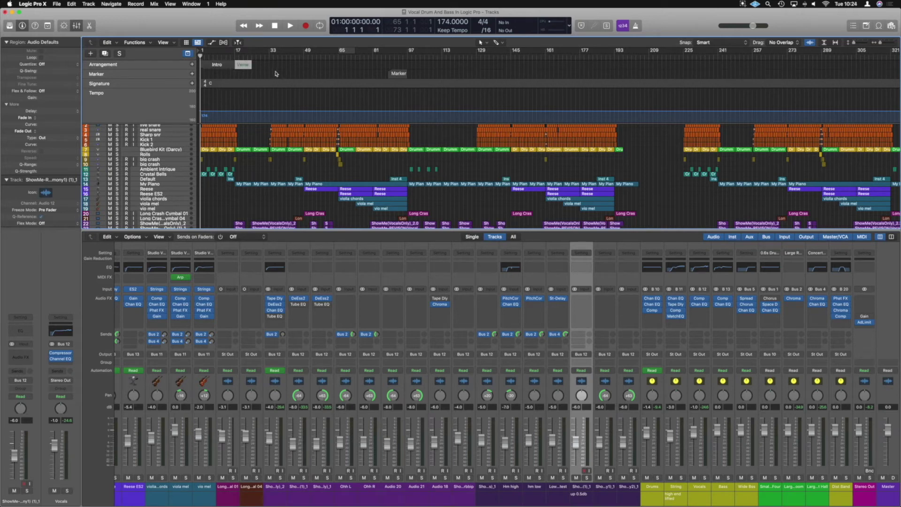
pyautogui.moveTo(251, 66); pyautogui.dragTo(269, 67)
pyautogui.click(191, 65)
pyautogui.moveTo(284, 68); pyautogui.dragTo(476, 70)
pyautogui.click(191, 66)
pyautogui.click(192, 65)
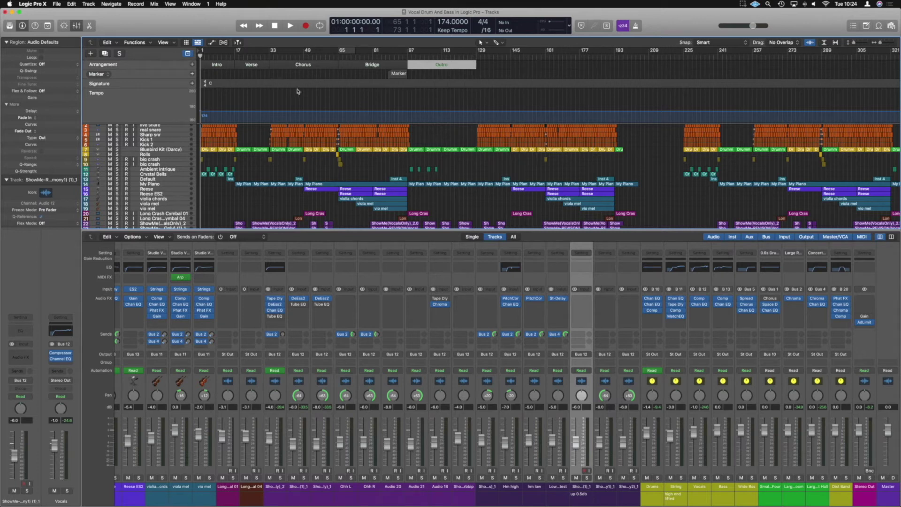
# - Add three more Outro arrangement markers spanning bars 129–161, 161–193 and 193–209
pyautogui.click(192, 64)
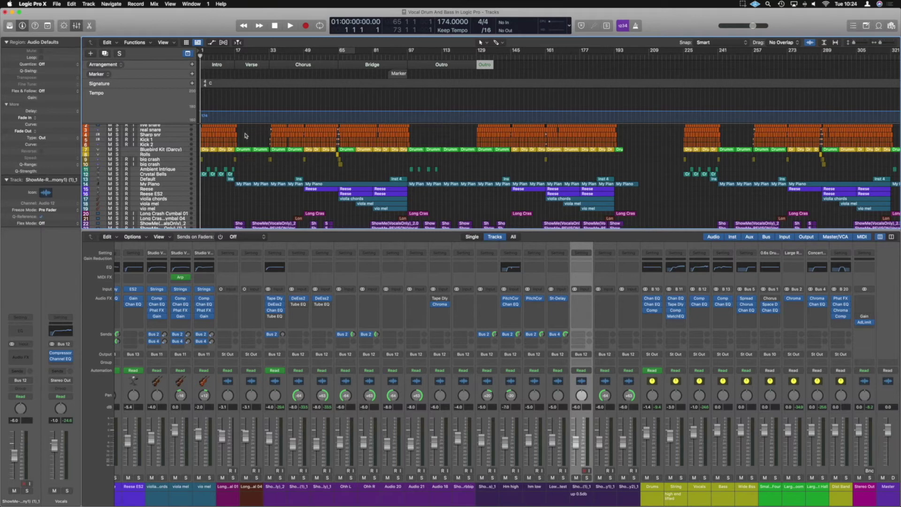
pyautogui.moveTo(492, 64); pyautogui.dragTo(613, 69)
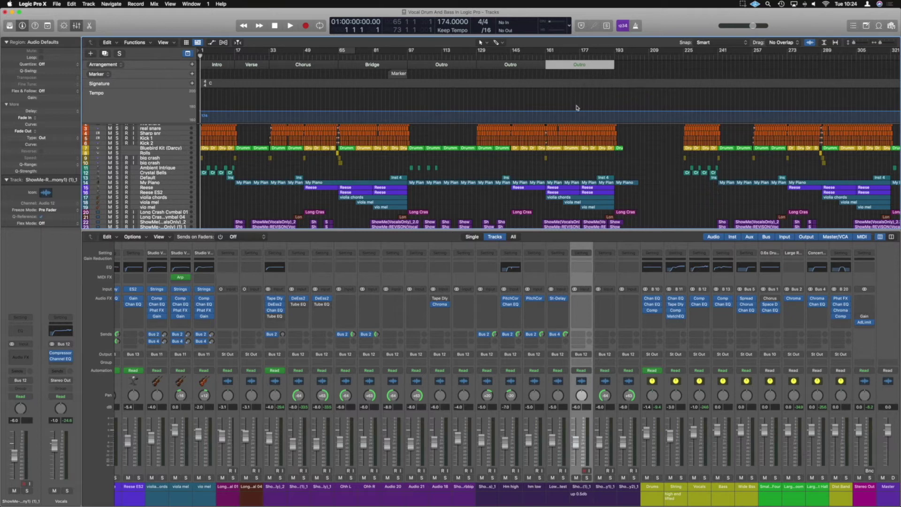
pyautogui.hscroll(2, 577, 107)
pyautogui.click(191, 64)
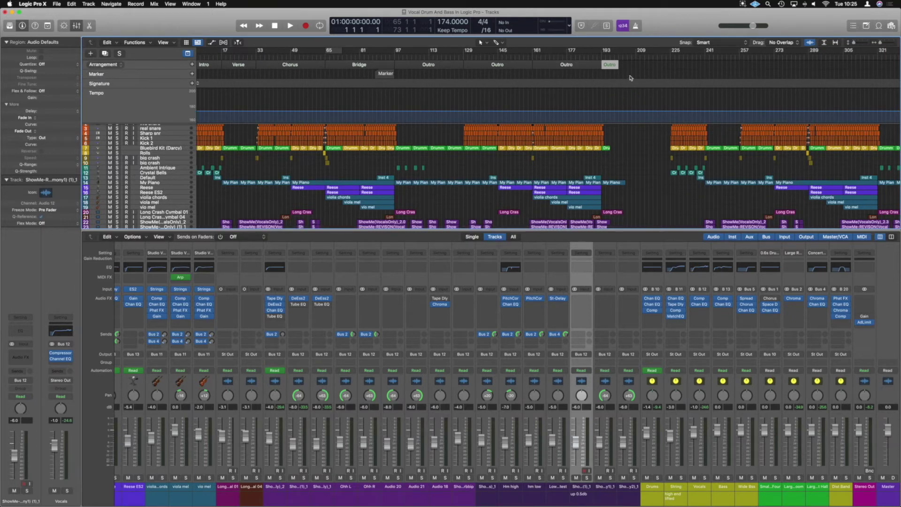
pyautogui.hscroll(1, 628, 79)
pyautogui.moveTo(615, 66); pyautogui.dragTo(630, 67)
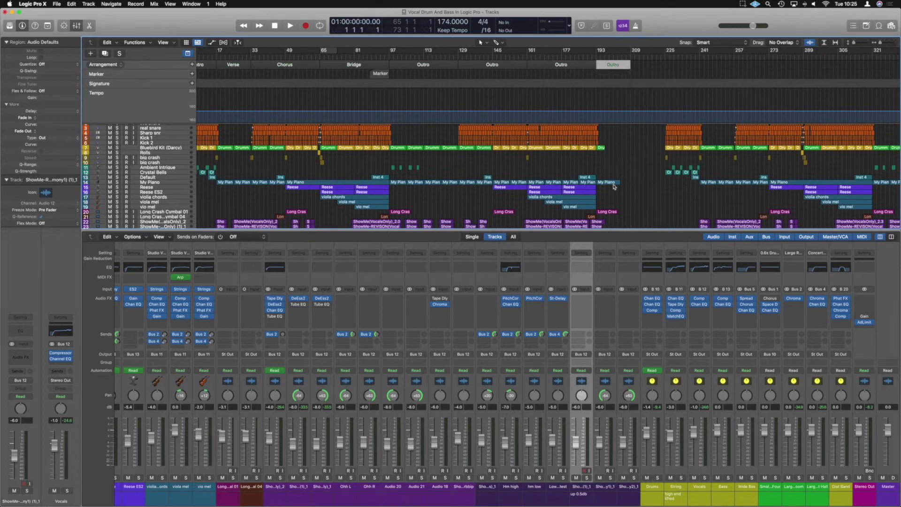
# - Add an Outro arrangement marker over the empty gap from bar 209 to 225
pyautogui.scroll(-3, 629, 185)
pyautogui.scroll(3, 633, 136)
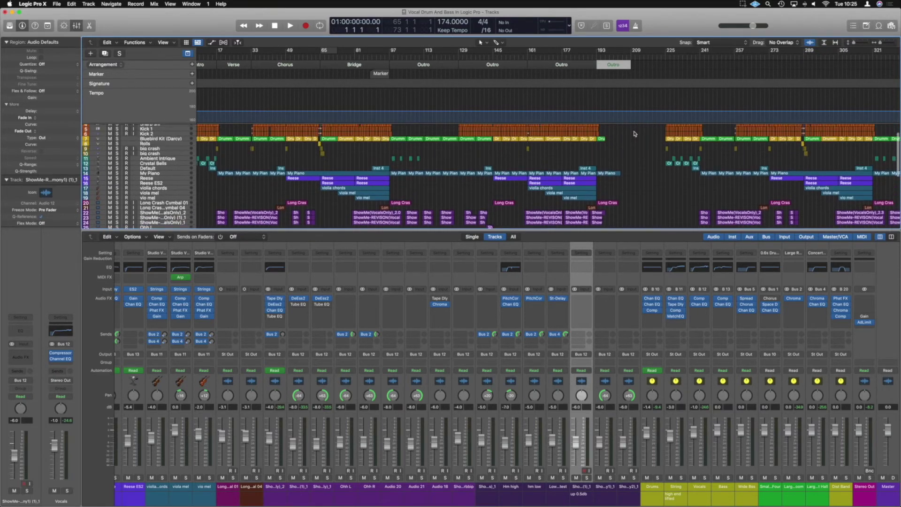
pyautogui.click(192, 65)
pyautogui.moveTo(647, 67); pyautogui.dragTo(665, 67)
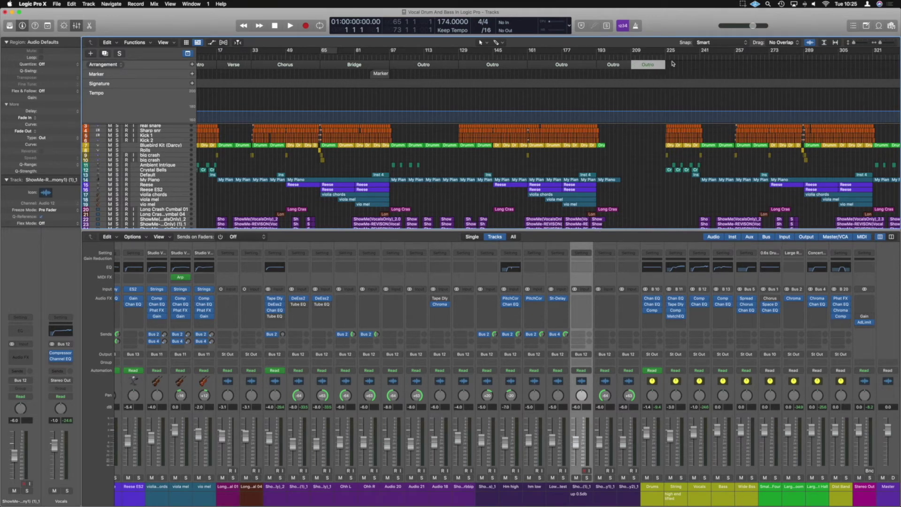
# - Cover the duplicated arrangement with Outro arrangement markers matching its sections, and hide the mixer
pyautogui.hscroll(5, 770, 71)
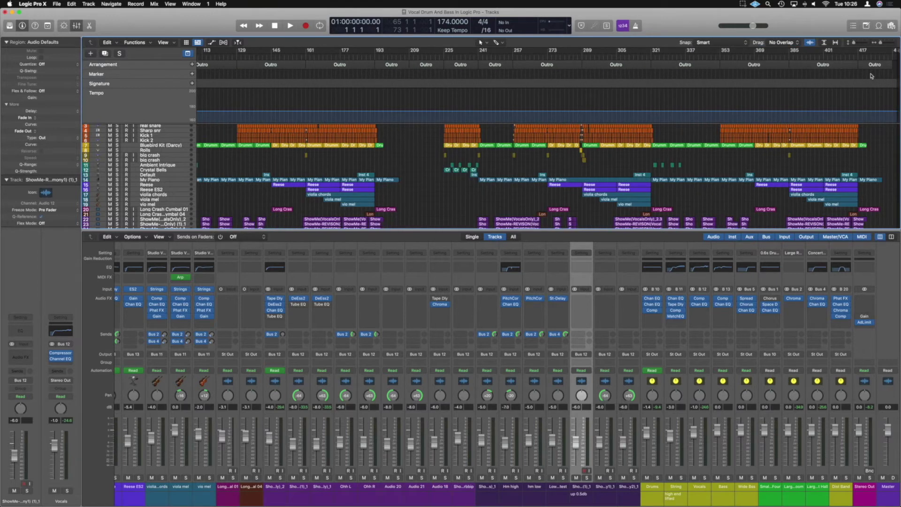
pyautogui.scroll(-3, 679, 155)
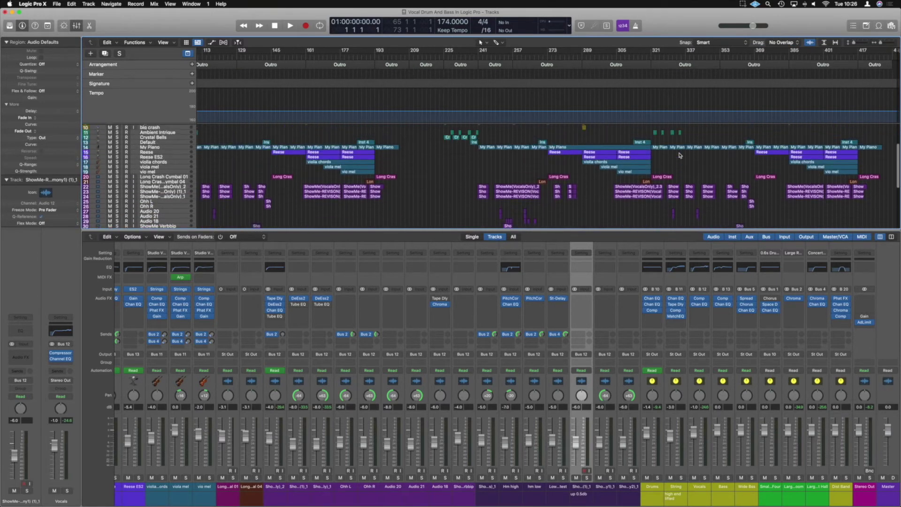
pyautogui.press('x')
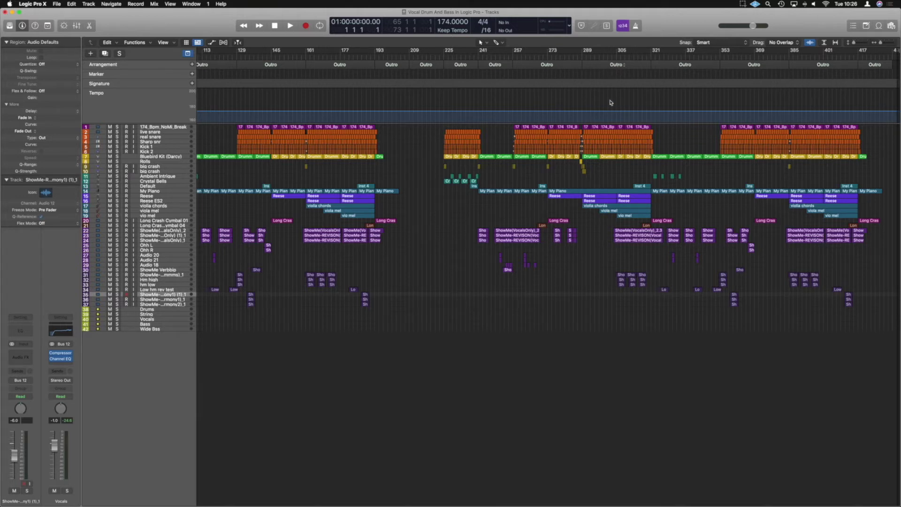
# - Move the Outro section at bars 289–321 ahead of the section starting at bar 257, and clear the selection
pyautogui.click(612, 65)
pyautogui.moveTo(610, 66); pyautogui.dragTo(512, 65)
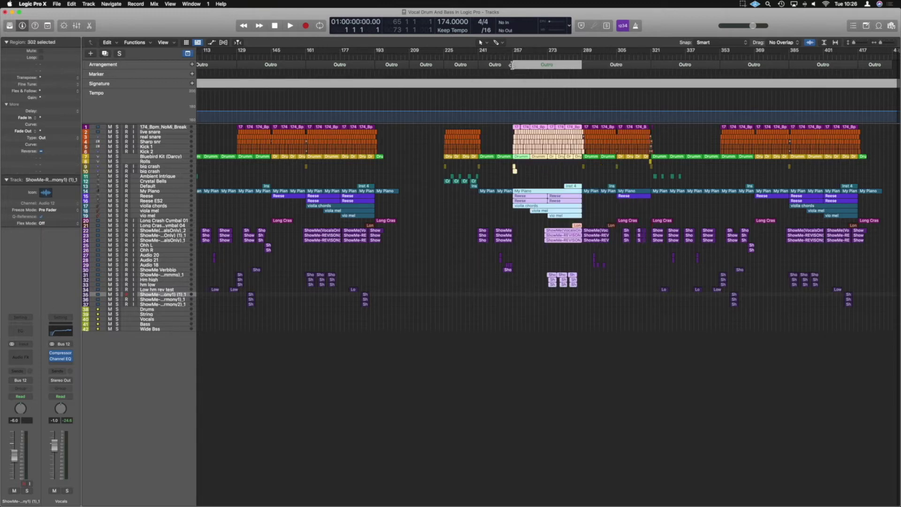
pyautogui.click(584, 343)
# - Play back the rearranged part from bar 256 to about bar 274
pyautogui.click(511, 57)
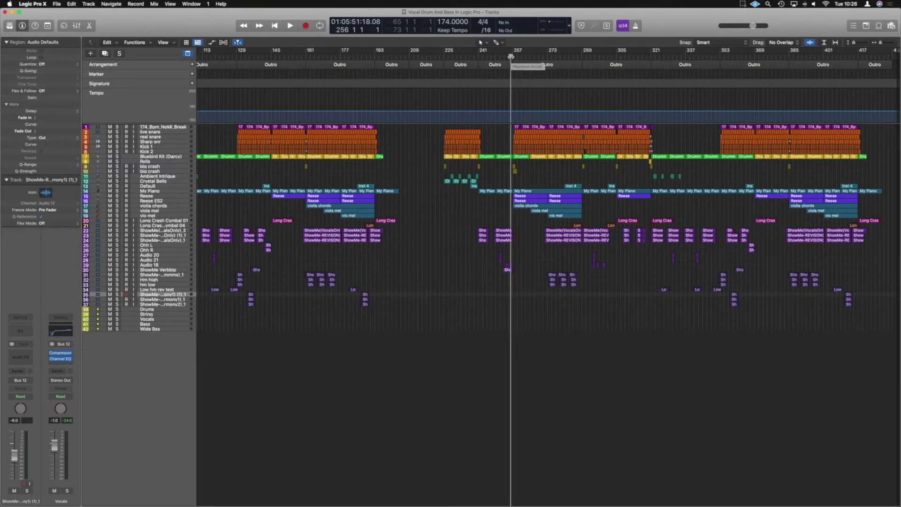
pyautogui.press('space')
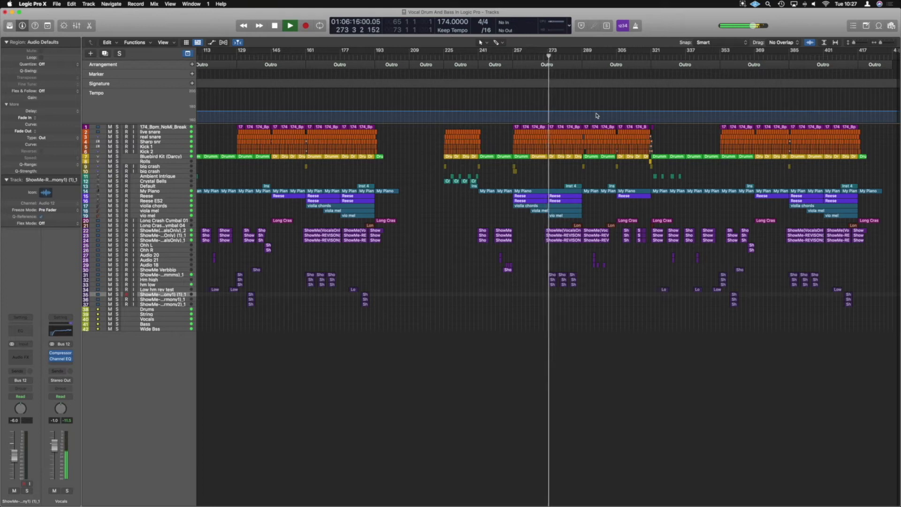
pyautogui.press('space')
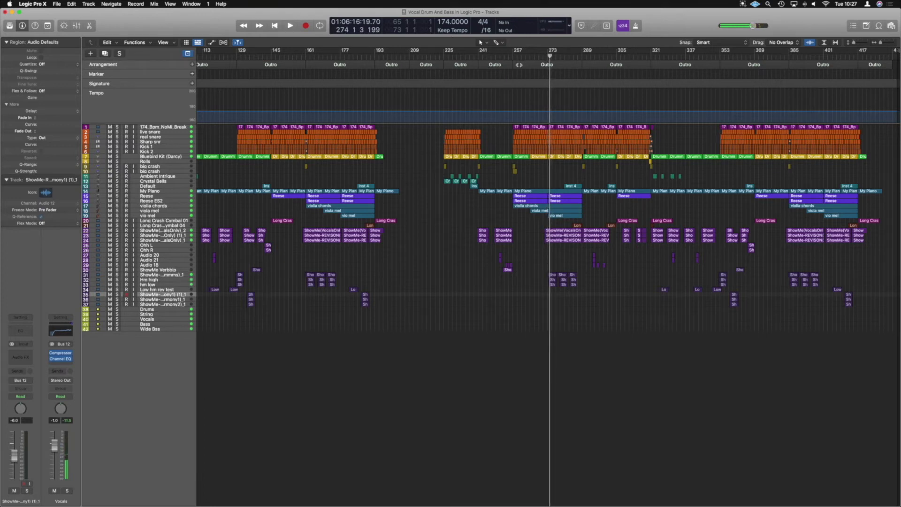
# - Undo the last section move and play the restored part from bar 274
pyautogui.press('super+a')
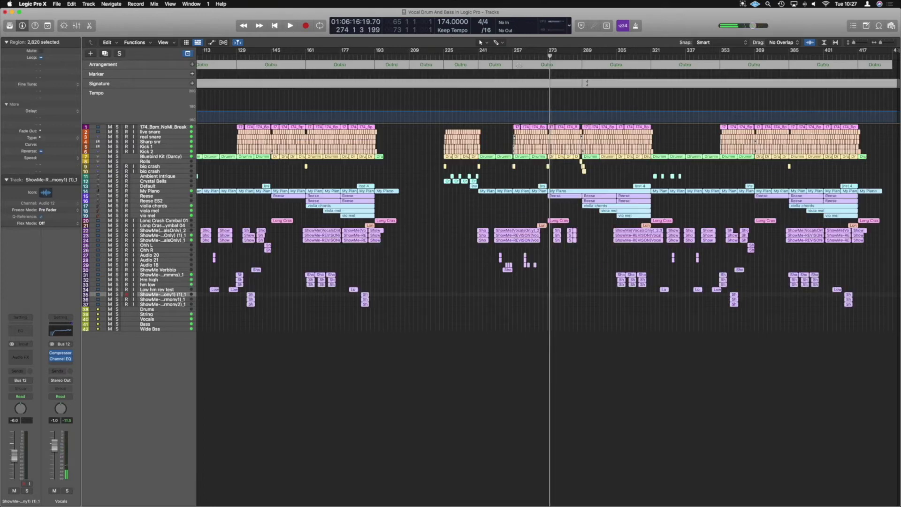
pyautogui.click(606, 339)
pyautogui.press('space')
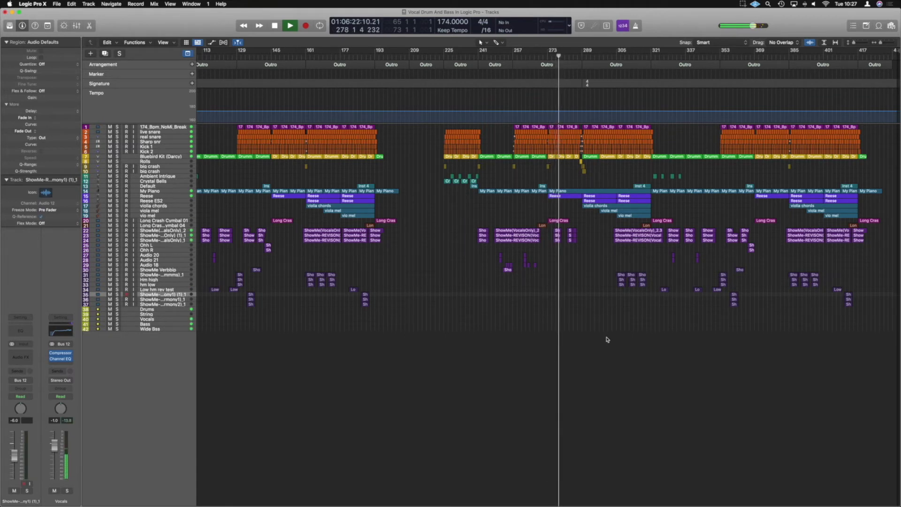
pyautogui.press('space')
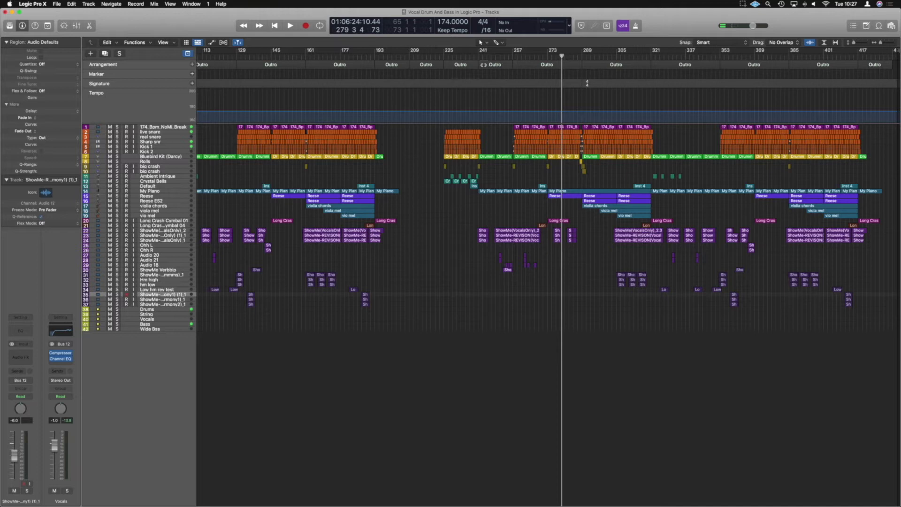
# - Copy the 16-bar Outro section at bar 241 to bar 289 and play from just before the insertion
pyautogui.moveTo(483, 64); pyautogui.dragTo(582, 69)
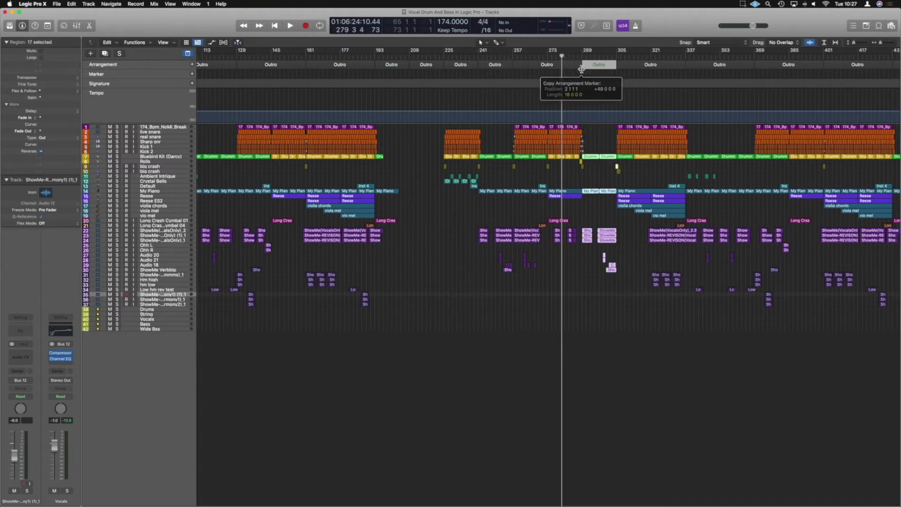
pyautogui.click(573, 56)
pyautogui.press('space')
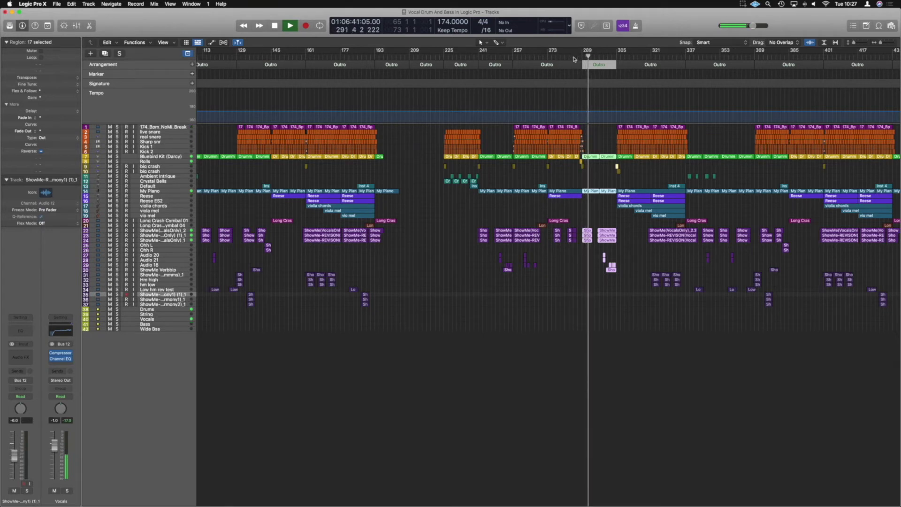
# - Undo the copied Outro section and stop playback
pyautogui.press('Delete')
pyautogui.press('space')
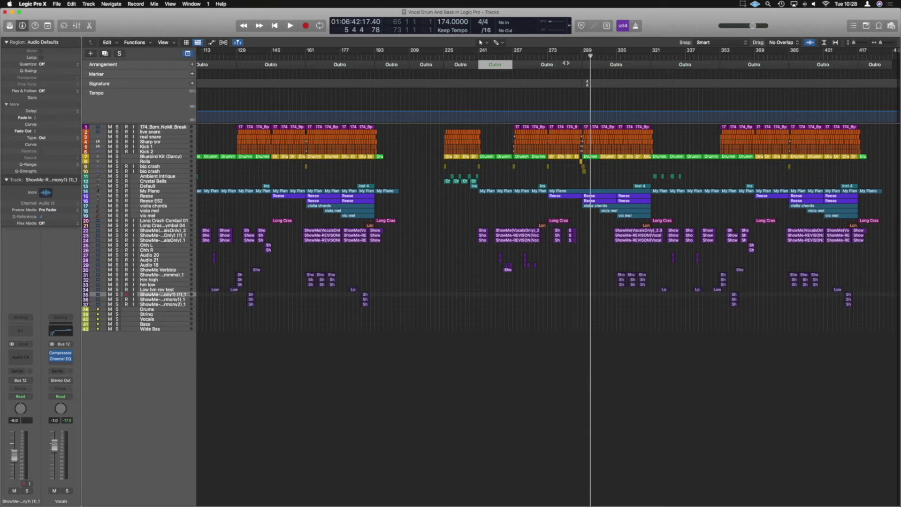
# - Shorten the Outro marker at bar 257 to end at bar 273, and move that section to bar 305
pyautogui.moveTo(579, 66); pyautogui.dragTo(547, 66)
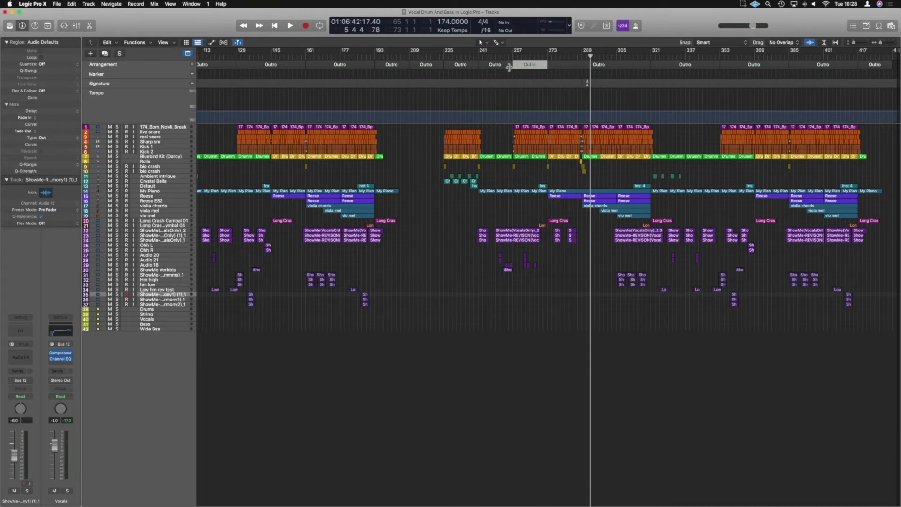
pyautogui.moveTo(518, 69)
pyautogui.mouseDown()
pyautogui.moveTo(650, 70)
pyautogui.moveTo(616, 68)
pyautogui.mouseUp()
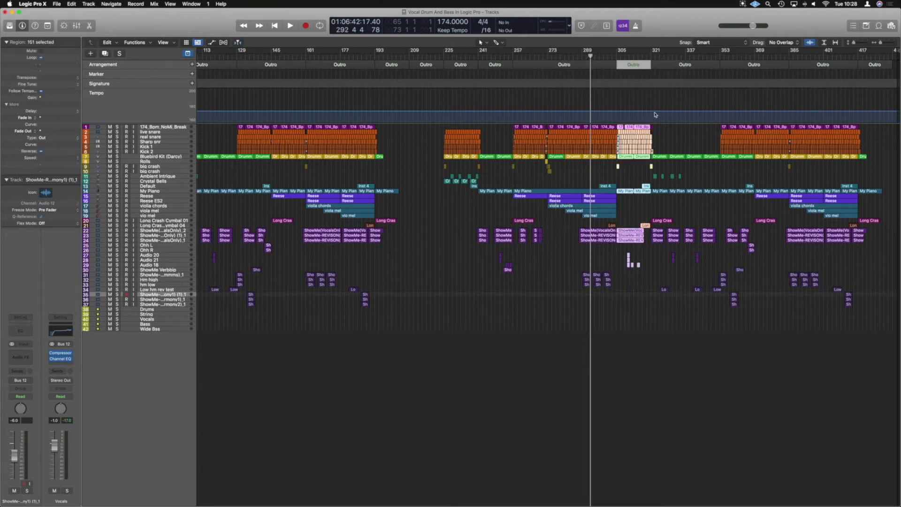
# - Play from about bar 300 into the moved Outro section, and undo that section move
pyautogui.click(607, 56)
pyautogui.press('space')
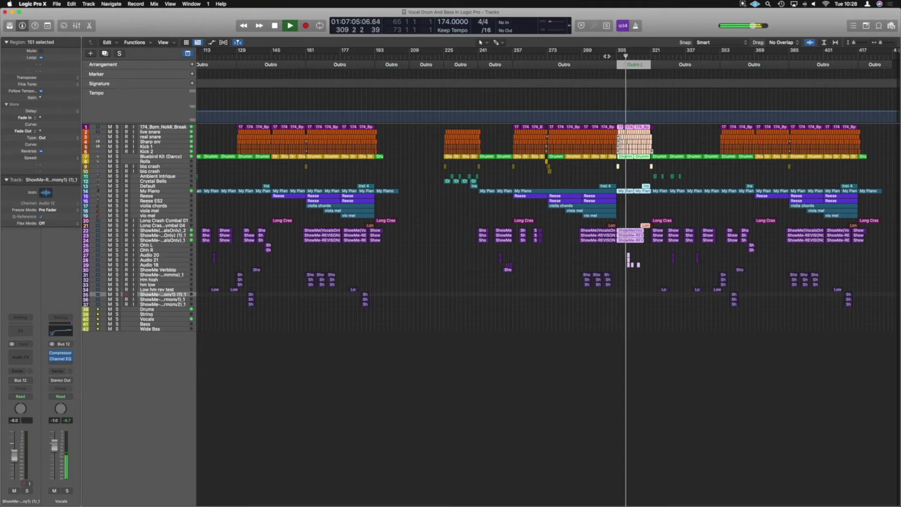
pyautogui.press('super+z')
pyautogui.press('space')
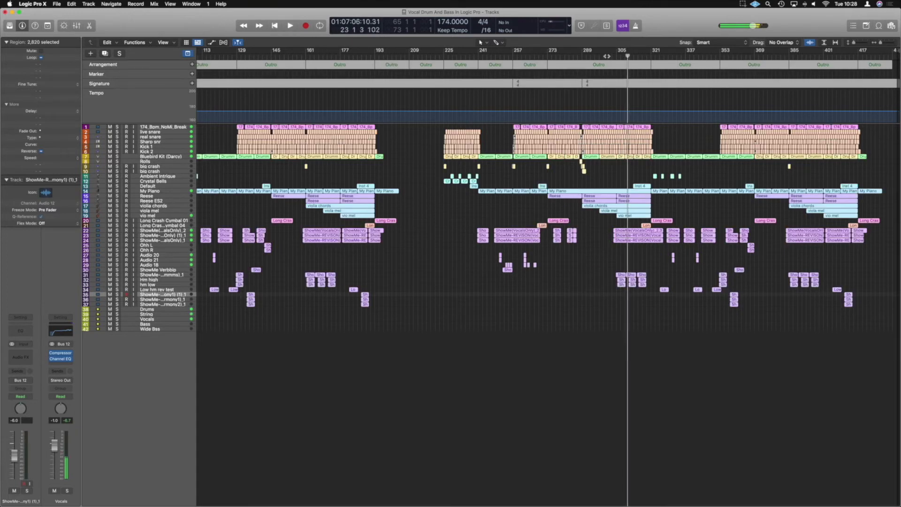
pyautogui.click(616, 165)
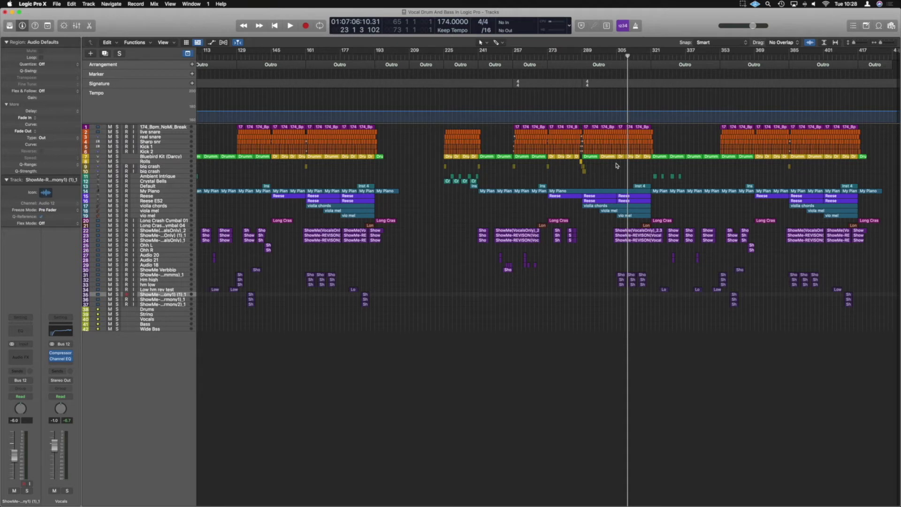
# - Extend the Outro arrangement marker that starts at bar 257 so it ends at bar 289
pyautogui.moveTo(628, 88); pyautogui.dragTo(599, 82)
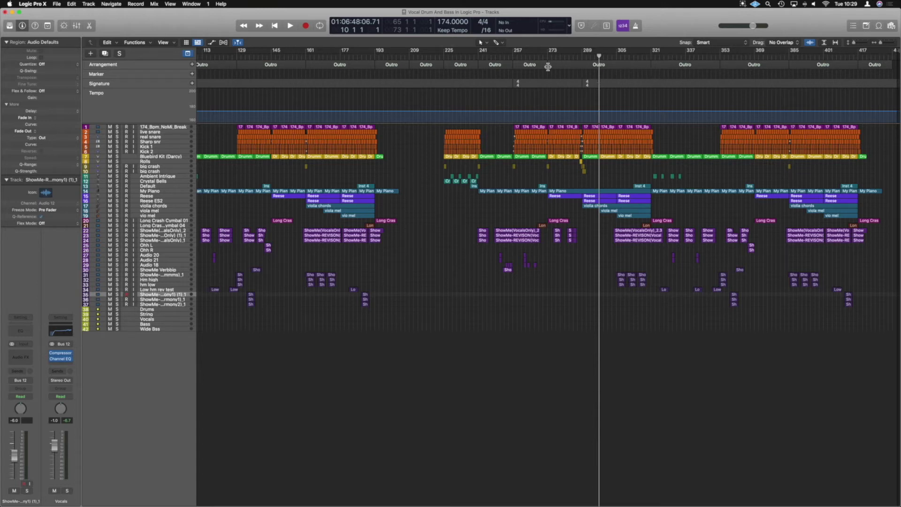
pyautogui.moveTo(548, 66); pyautogui.dragTo(581, 73)
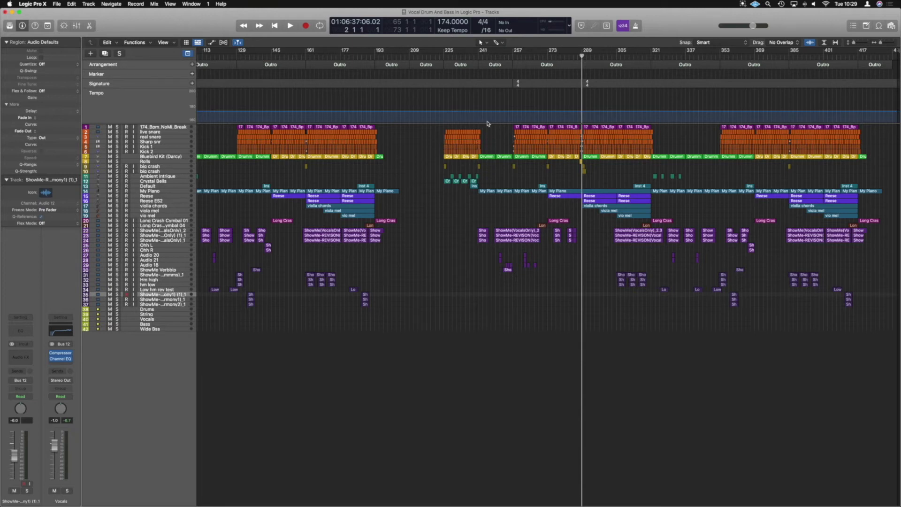
# - Play short passages of the copied song from bar 241 and from bar 289
pyautogui.click(479, 57)
pyautogui.press('space')
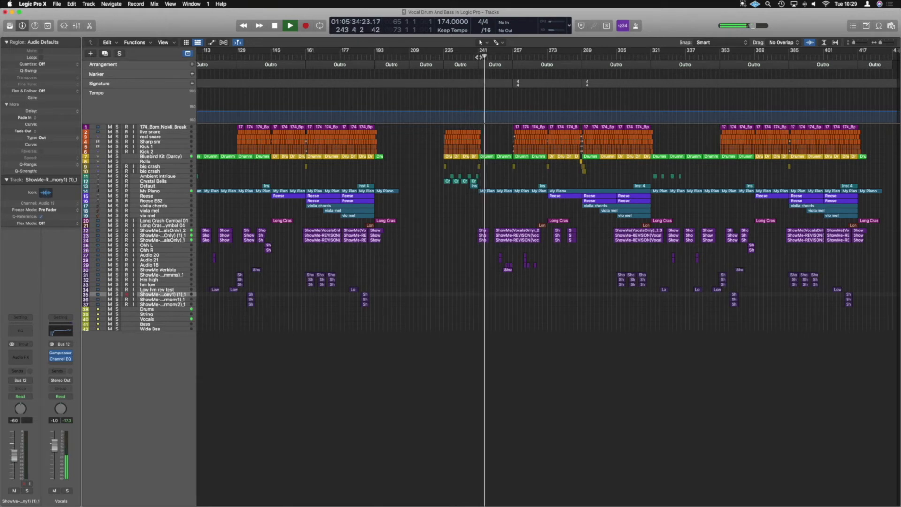
pyautogui.press('space')
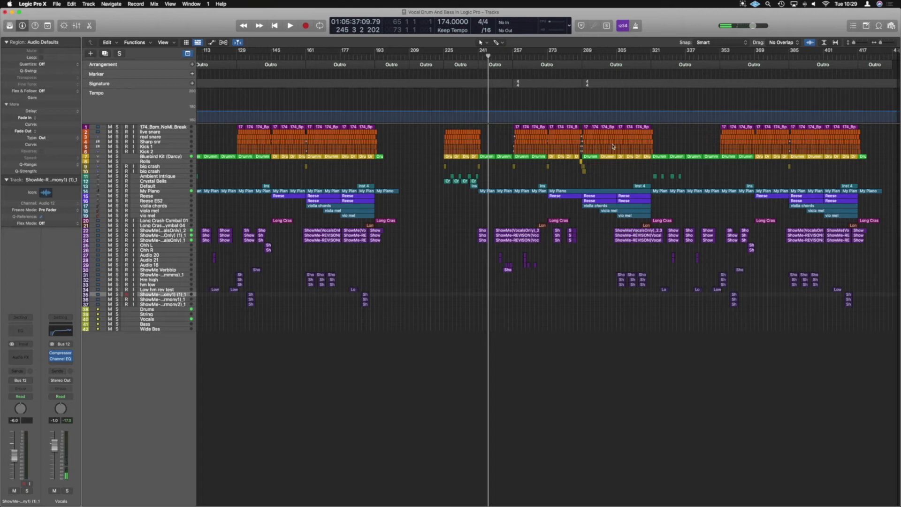
pyautogui.click(582, 57)
pyautogui.doubleClick(582, 56)
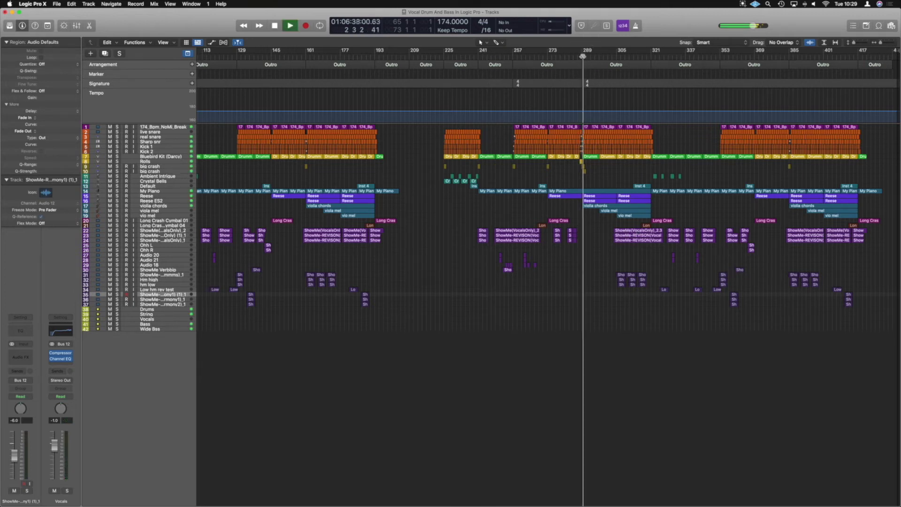
pyautogui.press('space')
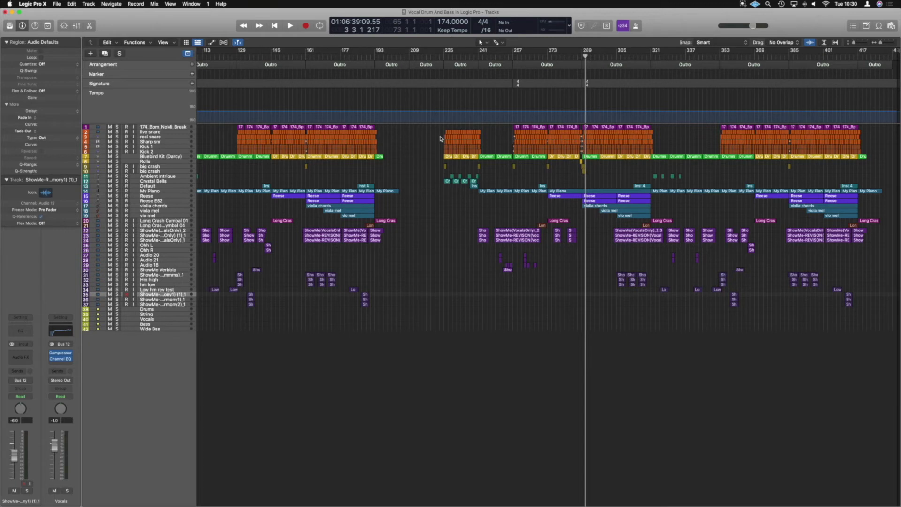
# - Delete the drum, crash and synth regions of the copied song's intro between bars 225 and 241
pyautogui.hscroll(-10, 441, 138)
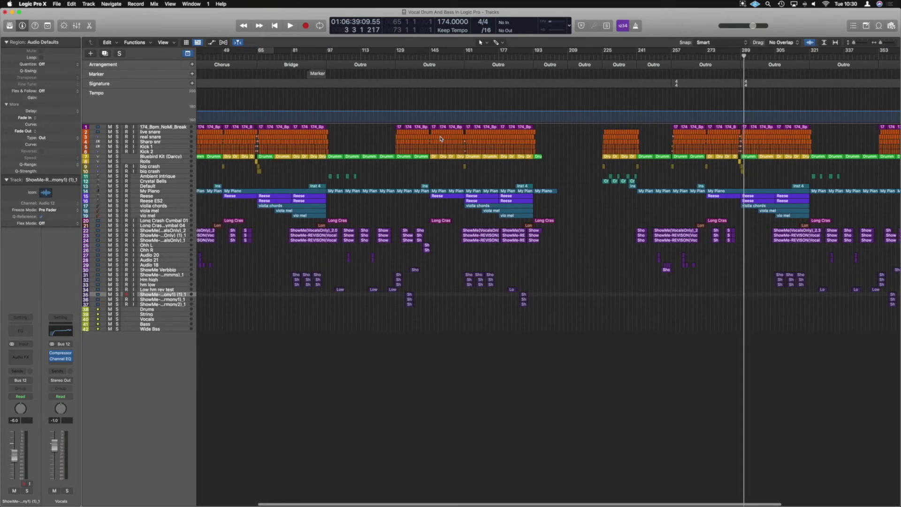
pyautogui.hscroll(3, 441, 139)
pyautogui.moveTo(502, 128); pyautogui.dragTo(549, 190)
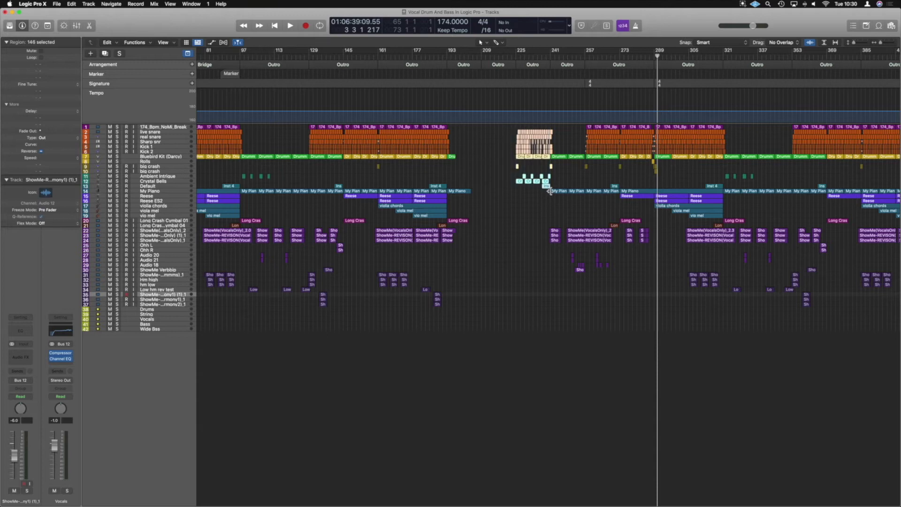
pyautogui.press('Delete')
pyautogui.click(503, 165)
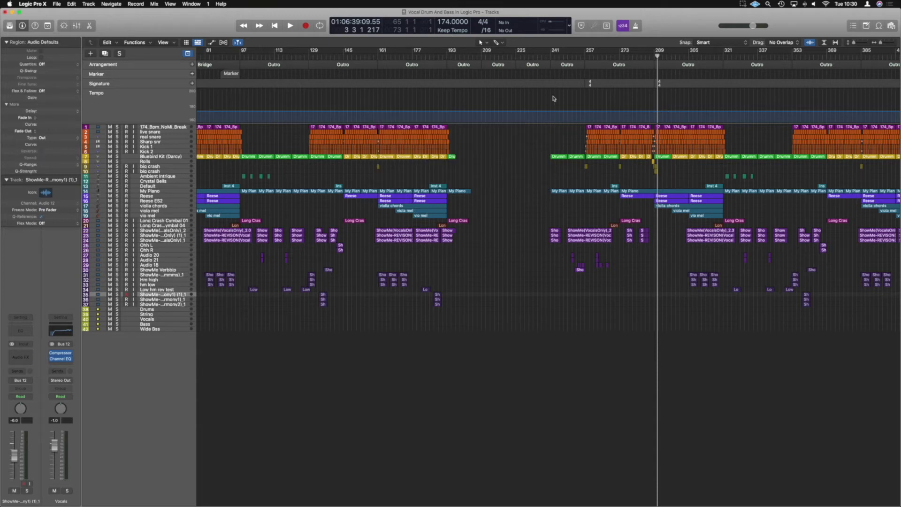
# - Play the copied song from just before bar 241 and again from just before bar 257
pyautogui.click(547, 56)
pyautogui.press('space')
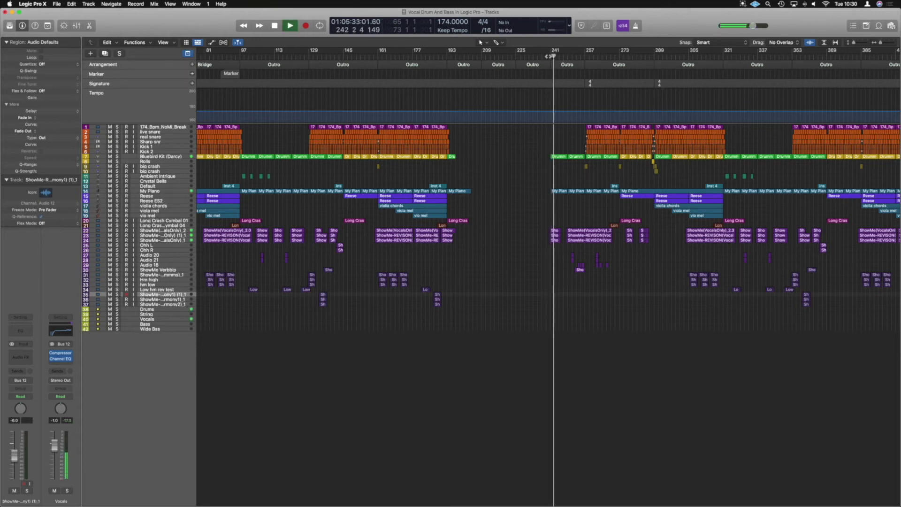
pyautogui.hscroll(3, 469, 167)
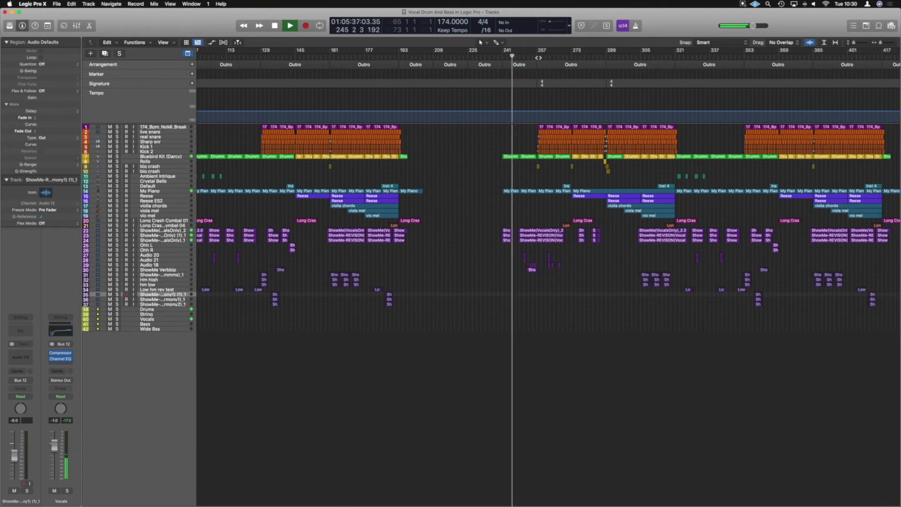
pyautogui.click(536, 57)
pyautogui.press('space')
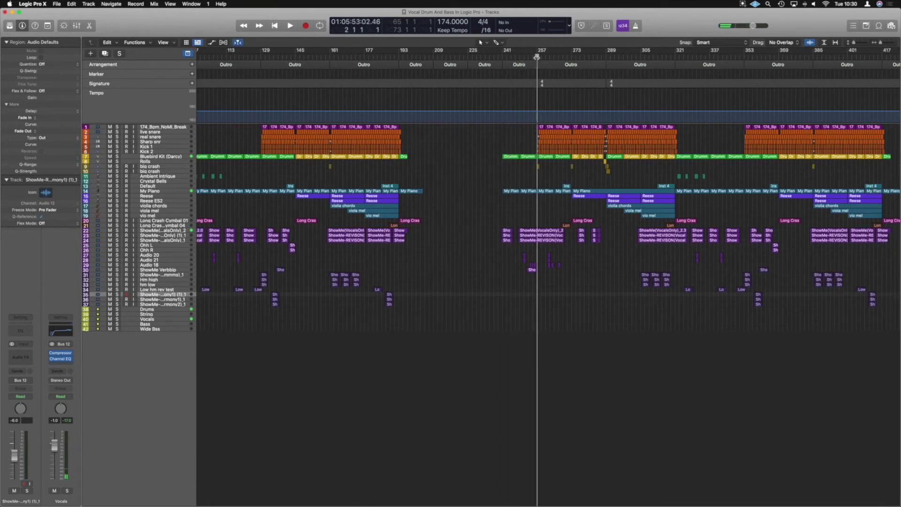
pyautogui.press('space')
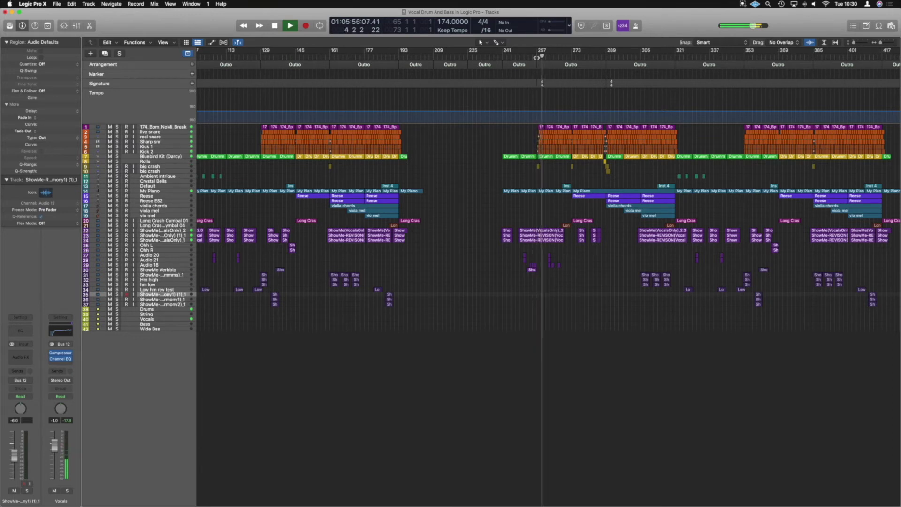
pyautogui.press('space')
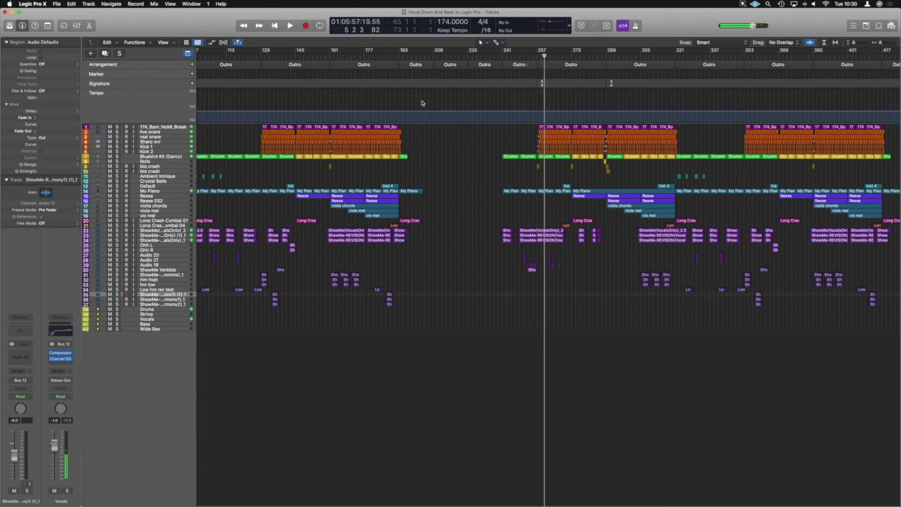
# - Play the matching transition in the original song from just before bar 33 for comparison
pyautogui.hscroll(-5, 422, 103)
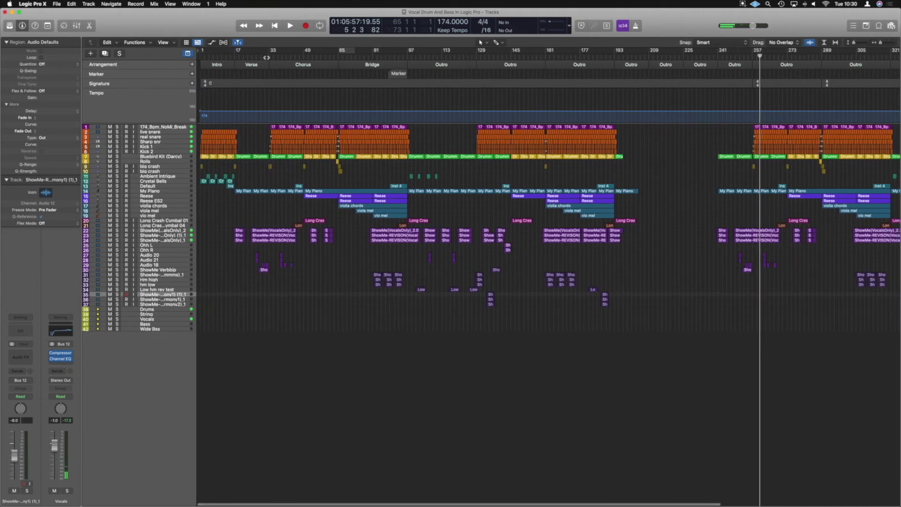
pyautogui.click(267, 56)
pyautogui.press('space')
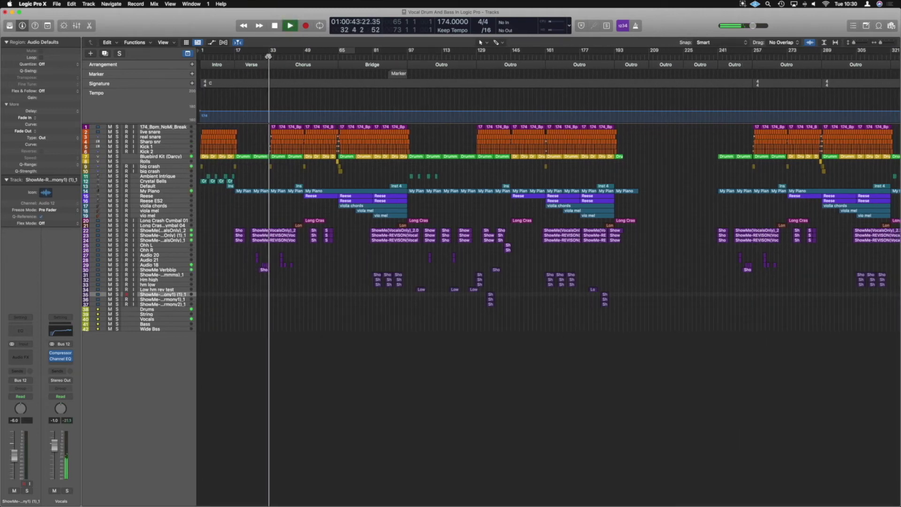
pyautogui.press('space')
# - Undo the deletion of the copied intro regions at bar 225, and delete them again
pyautogui.hscroll(3, 698, 166)
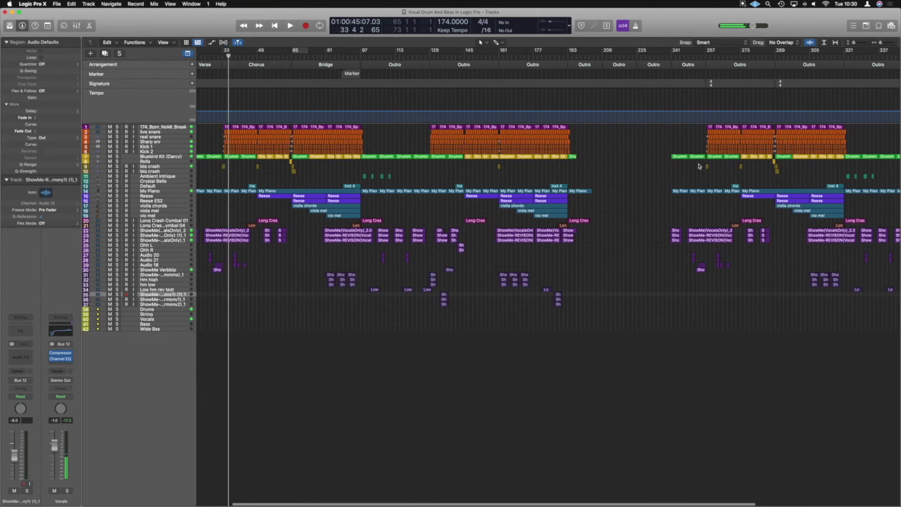
pyautogui.press('super+z')
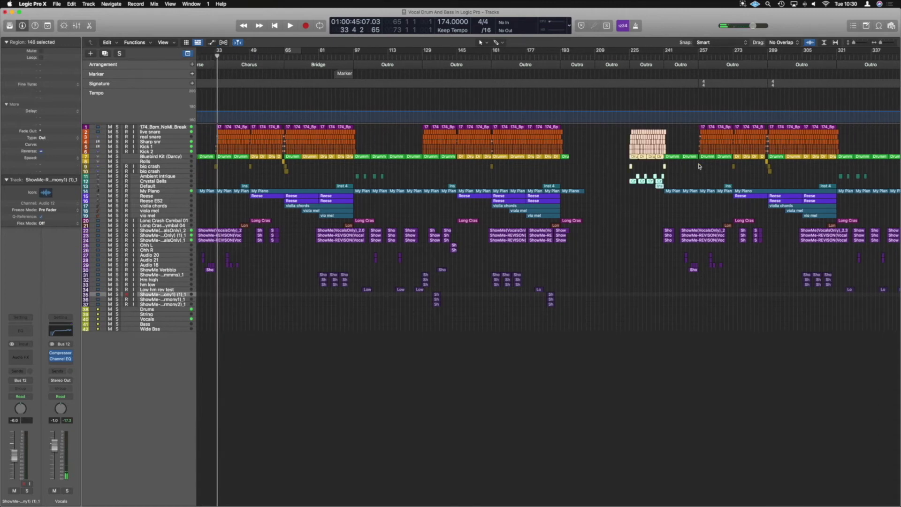
pyautogui.press('Delete')
pyautogui.click(473, 164)
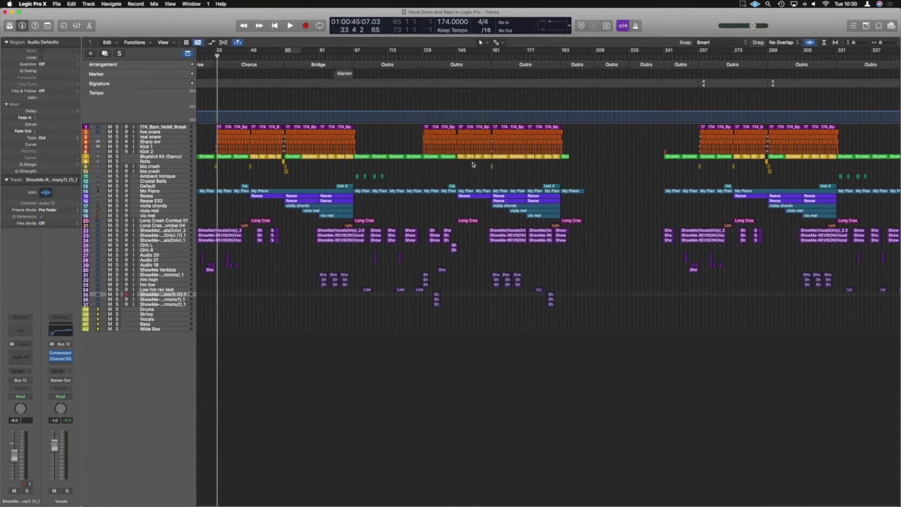
# - Delete the leftover drum region at the start of bar 241
pyautogui.hscroll(6, 556, 165)
pyautogui.click(564, 152)
pyautogui.press('Delete')
# - Play the copied song's transition into the drums around bar 257
pyautogui.click(587, 57)
pyautogui.press('space')
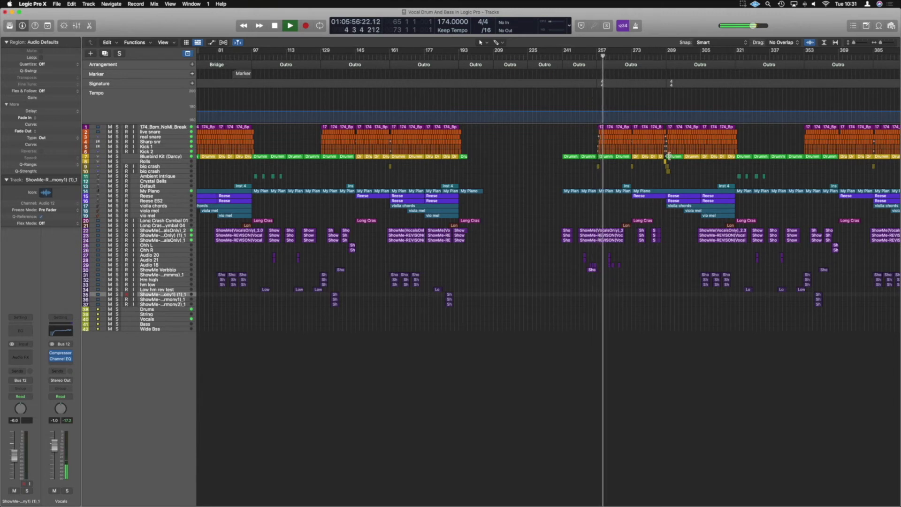
pyautogui.press('space')
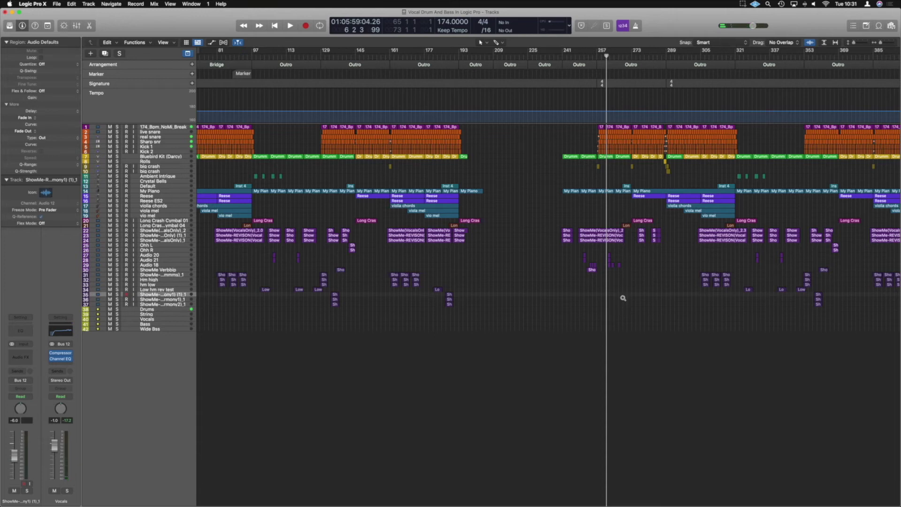
# - Show the track automation, place the playhead just before bar 257, and bring the Drums track's High Cut Freq. curve into view
pyautogui.scroll(5, 623, 298)
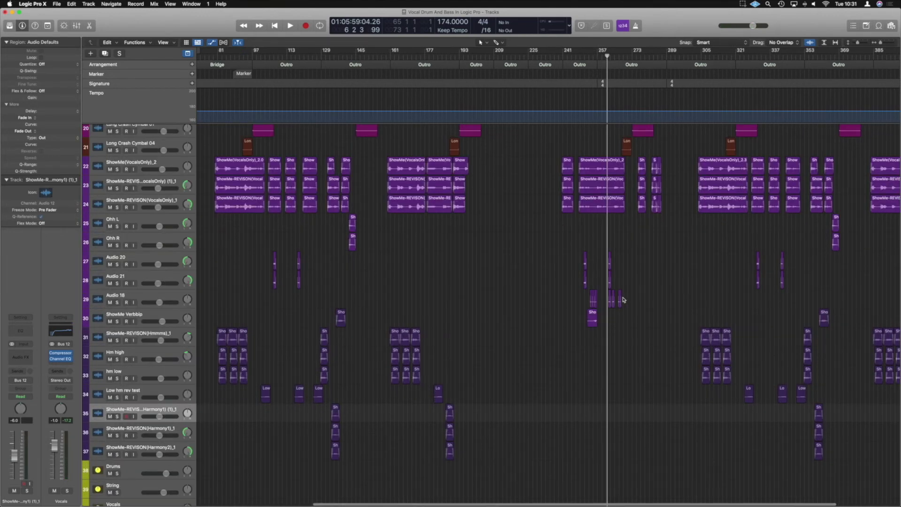
pyautogui.scroll(5, 623, 299)
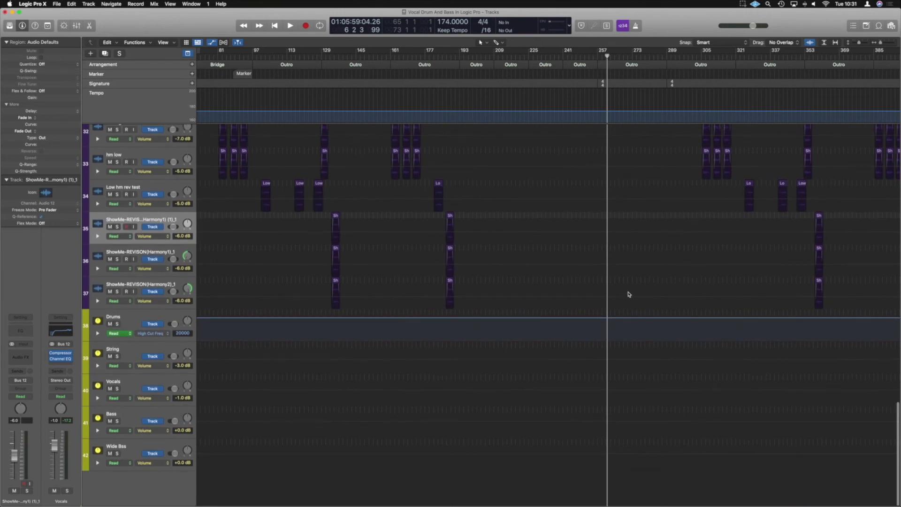
pyautogui.hscroll(-10, 628, 294)
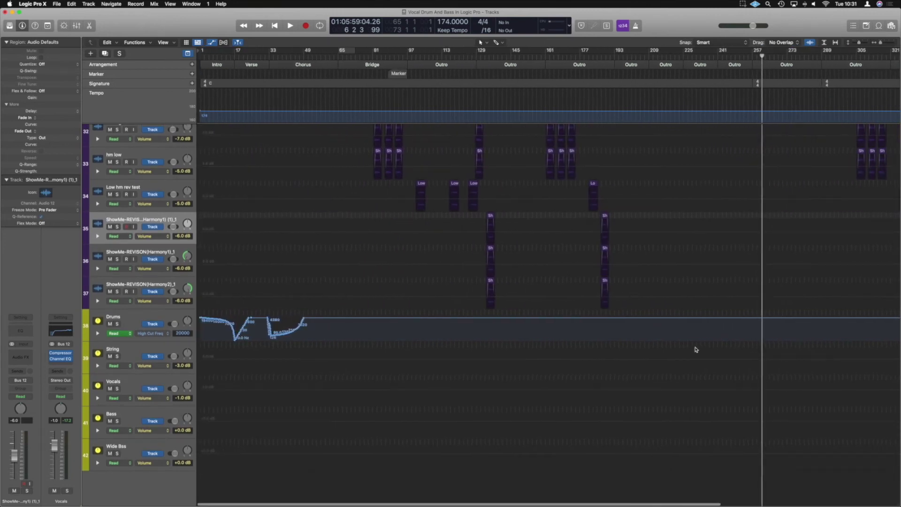
pyautogui.scroll(10, 738, 168)
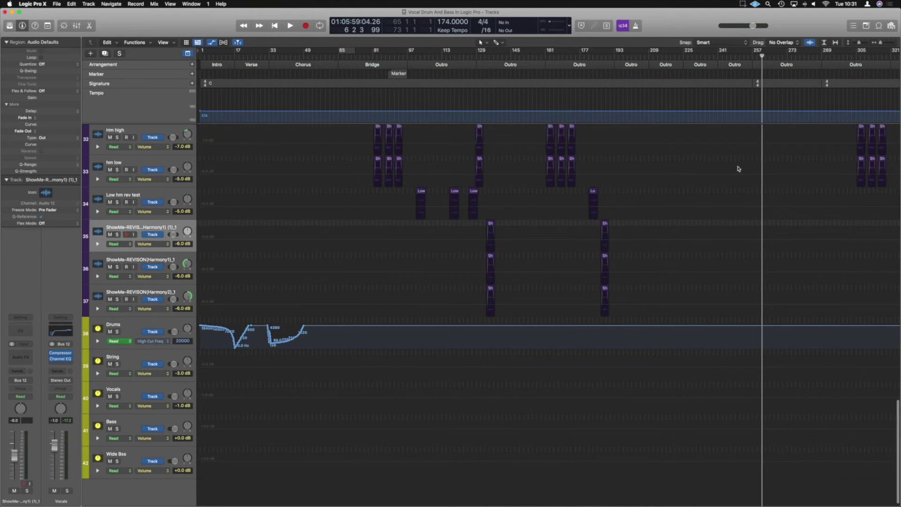
pyautogui.scroll(20, 738, 169)
pyautogui.click(753, 51)
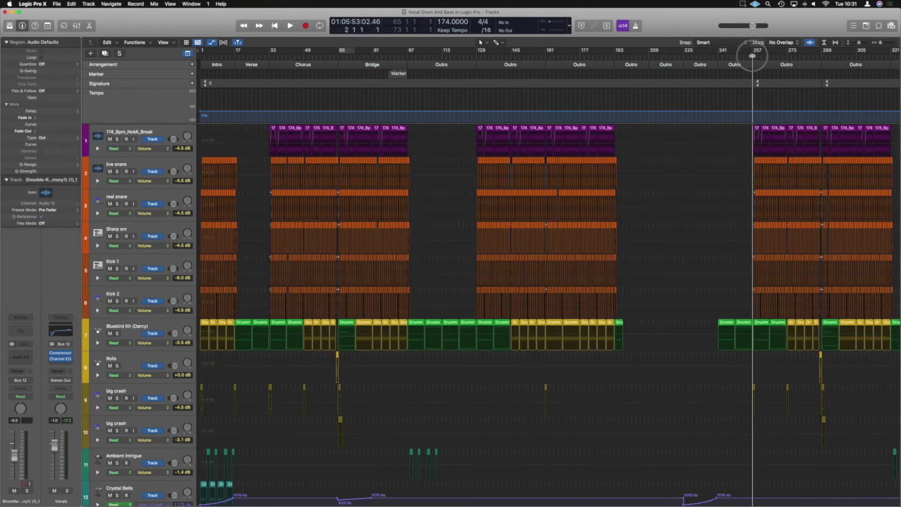
pyautogui.scroll(-20, 721, 223)
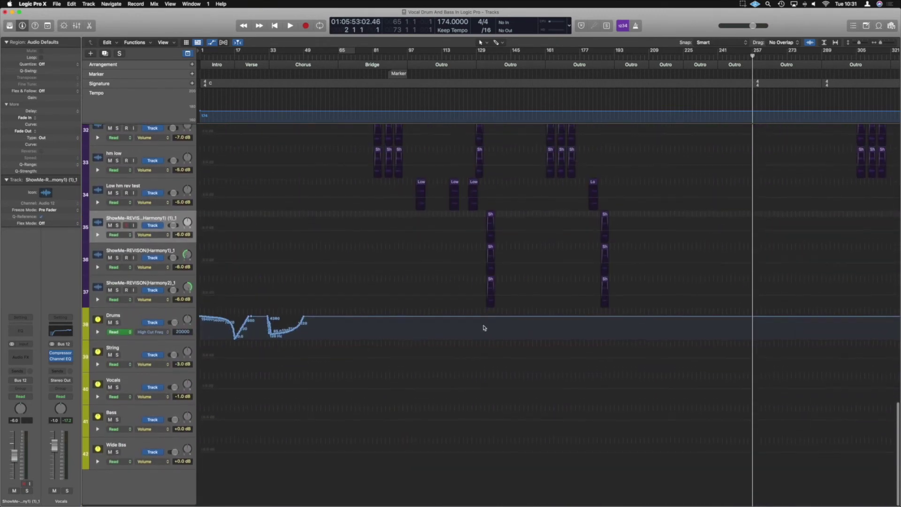
# - Select the Drums track's High Cut Freq. automation in bars 1 to 49 with the Marquee tool, and copy it to bar 257
pyautogui.press('t')
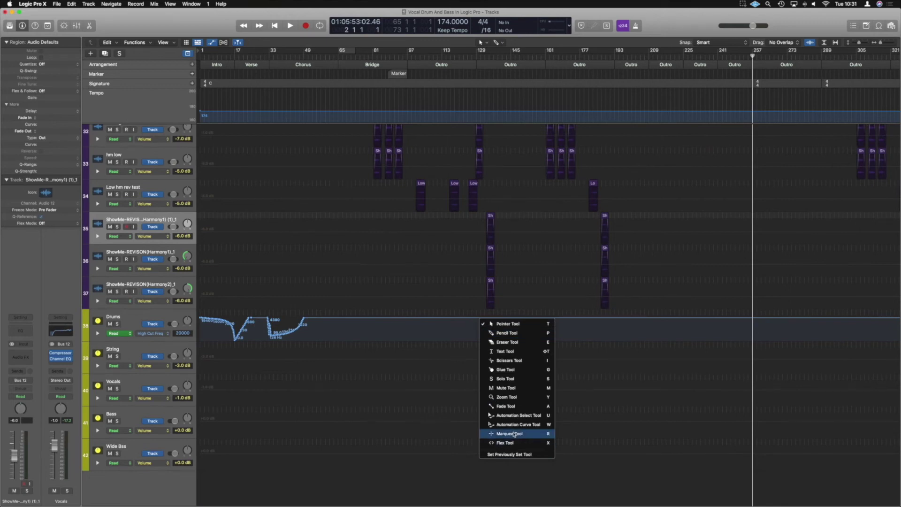
pyautogui.press('r')
pyautogui.moveTo(303, 342); pyautogui.dragTo(196, 317)
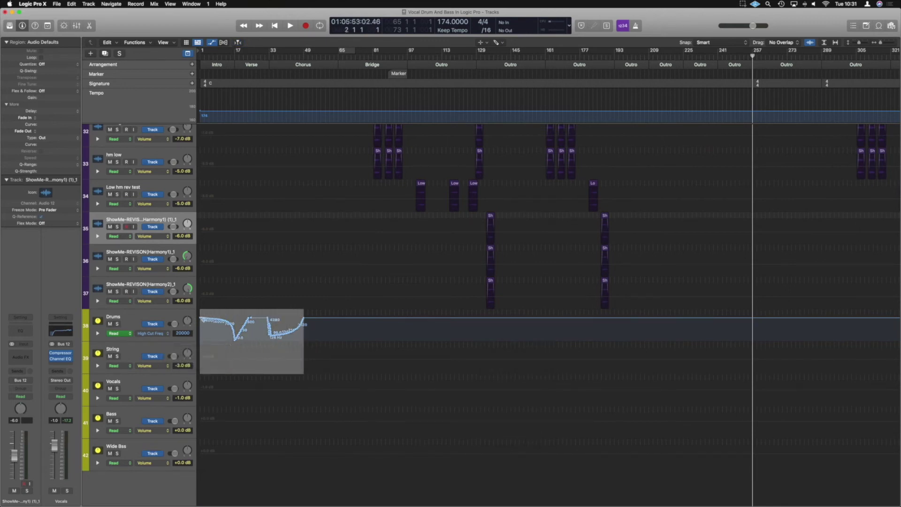
pyautogui.press('t')
pyautogui.press('t')
pyautogui.moveTo(205, 320); pyautogui.dragTo(755, 332)
# - Play the copied filter automation from bar 257, and move it 16 bars earlier to start at bar 241
pyautogui.press('space')
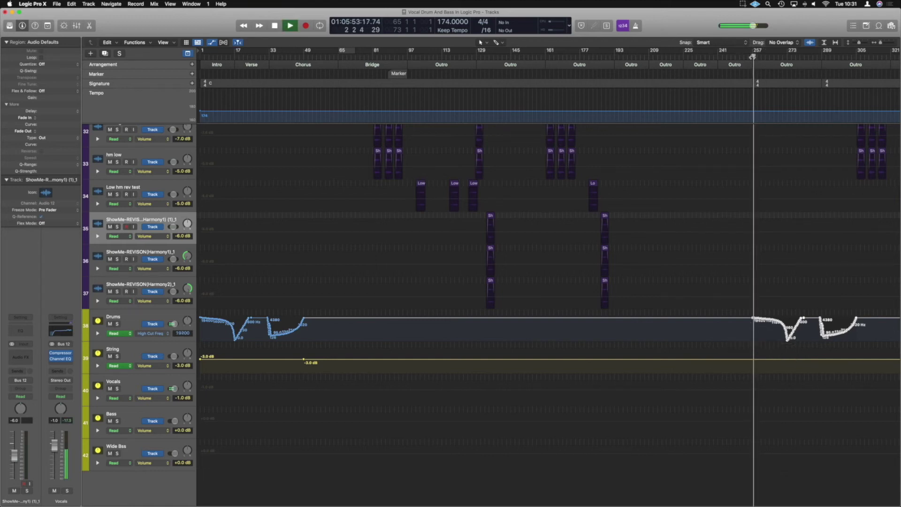
pyautogui.press('space')
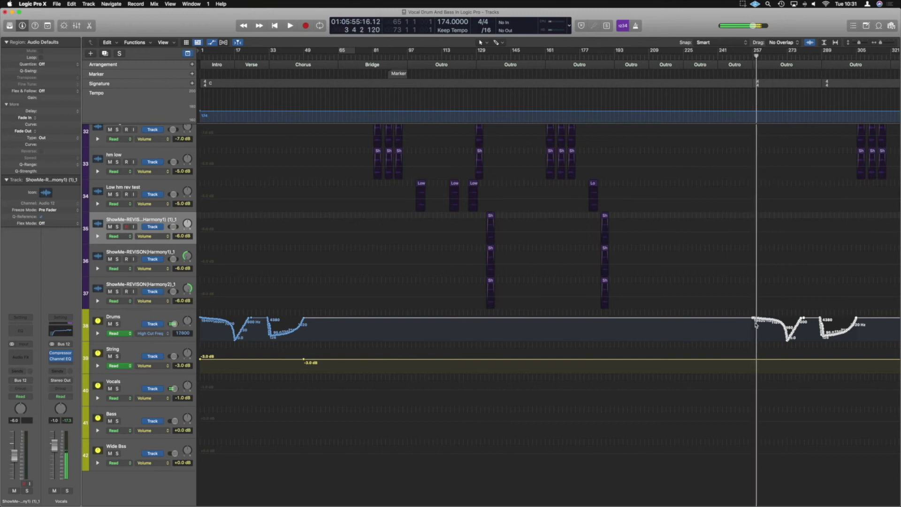
pyautogui.moveTo(753, 318); pyautogui.dragTo(717, 319)
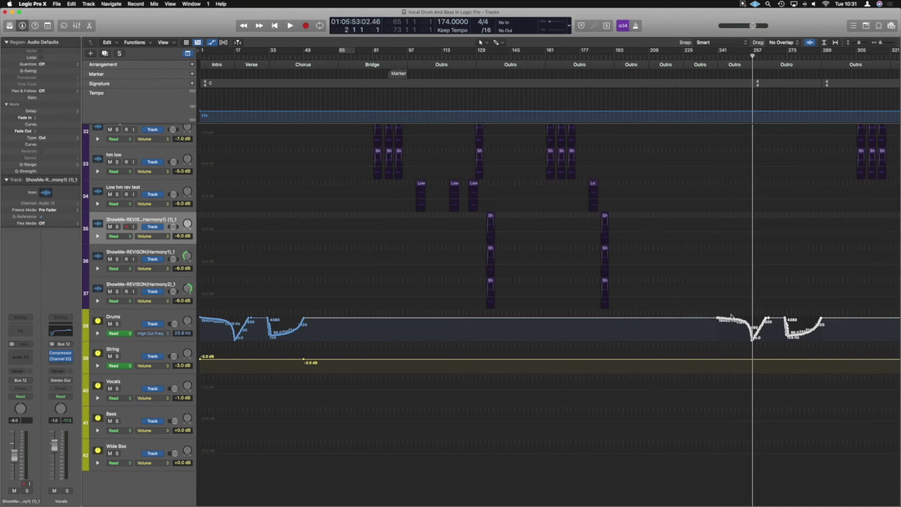
# - Play the copied song from bar 257, hide the track automation, and review the copy's arrangement across all tracks
pyautogui.click(749, 54)
pyautogui.press('space')
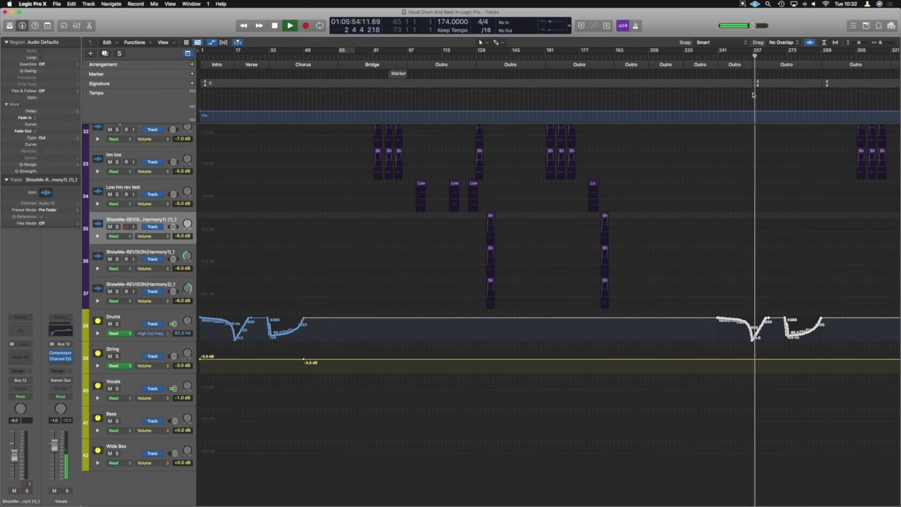
pyautogui.hscroll(5, 729, 184)
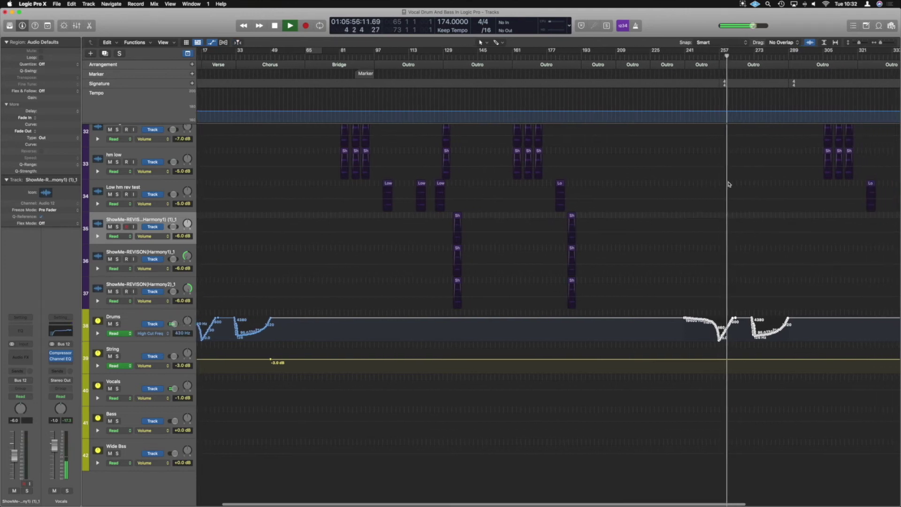
pyautogui.press('a')
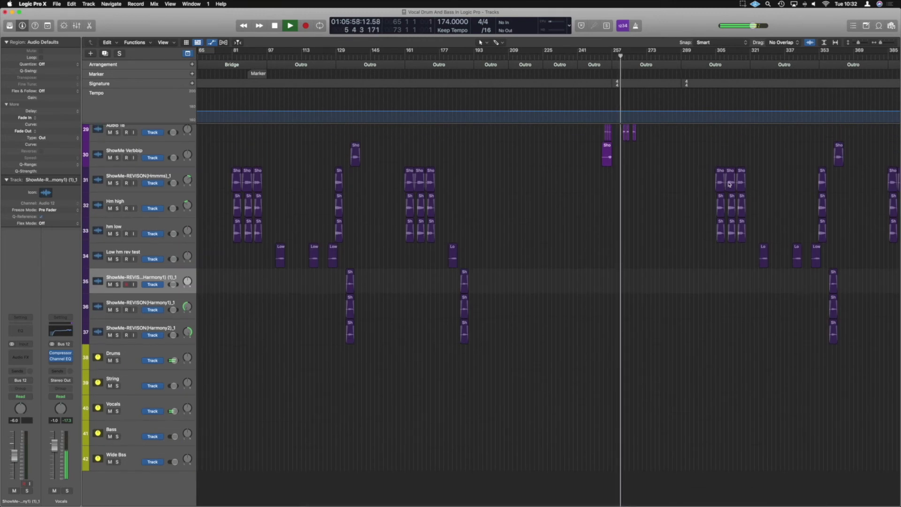
pyautogui.scroll(5, 689, 160)
pyautogui.scroll(10, 689, 160)
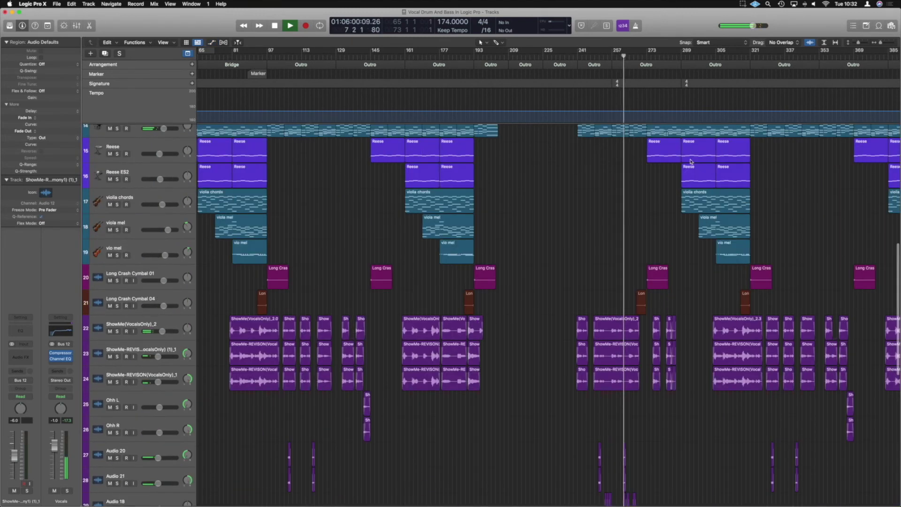
pyautogui.press('super+Up')
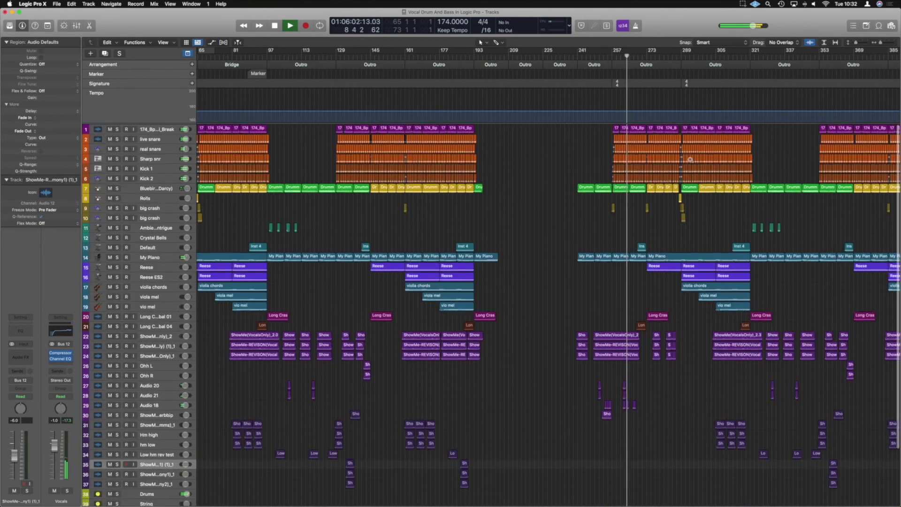
pyautogui.hscroll(4, 690, 160)
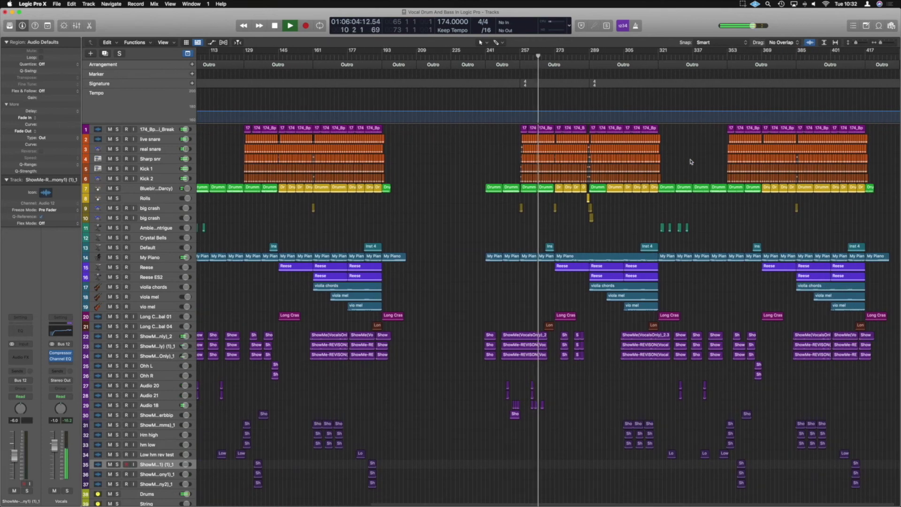
pyautogui.scroll(-1, 690, 162)
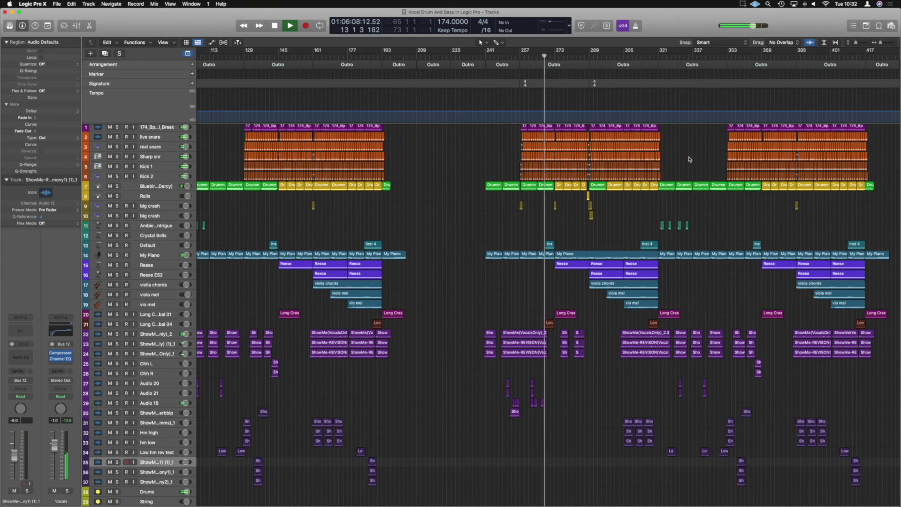
pyautogui.press('space')
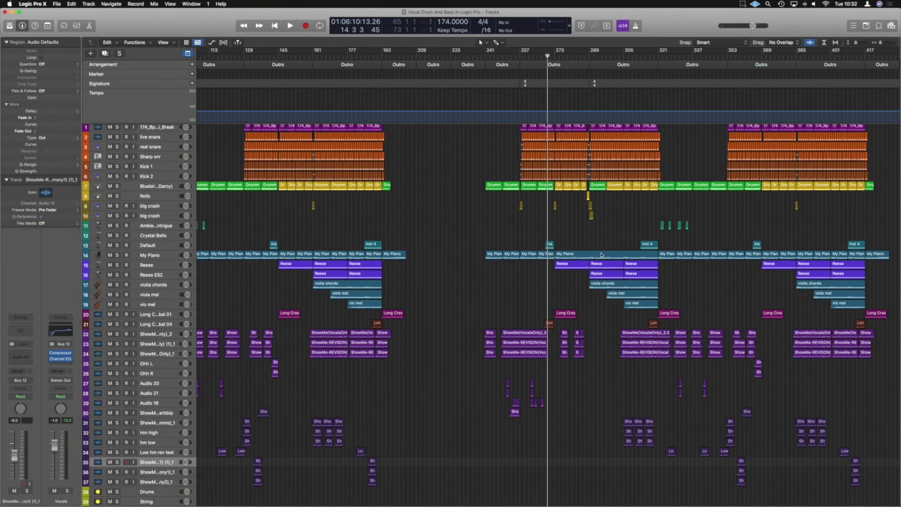
# - Move the long crash and vocal regions between bars 273 and 289 16 bars later, including their track automation
pyautogui.hscroll(-1, 615, 356)
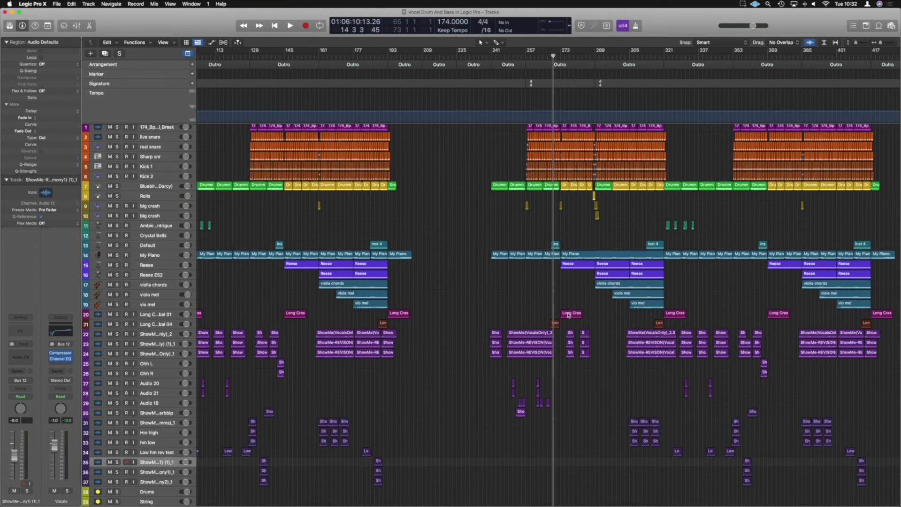
pyautogui.click(563, 57)
pyautogui.moveTo(562, 57); pyautogui.dragTo(560, 57)
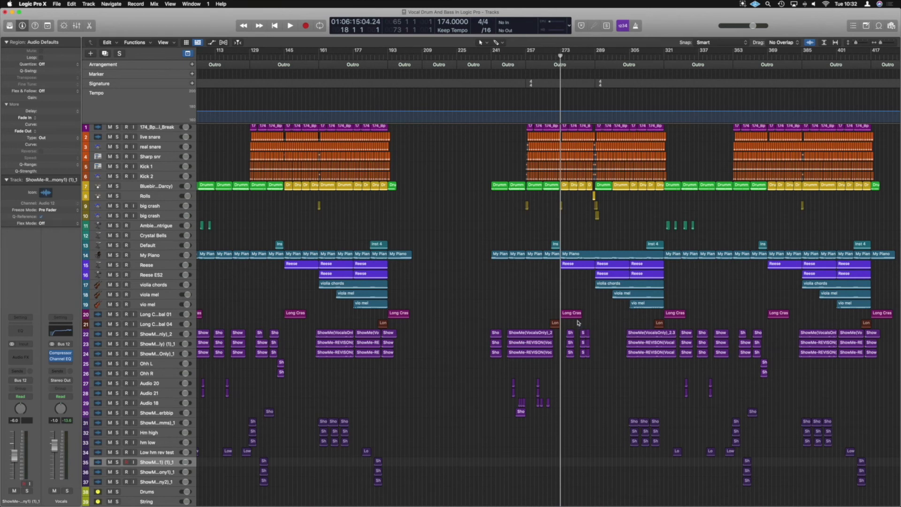
pyautogui.moveTo(595, 357); pyautogui.dragTo(602, 316)
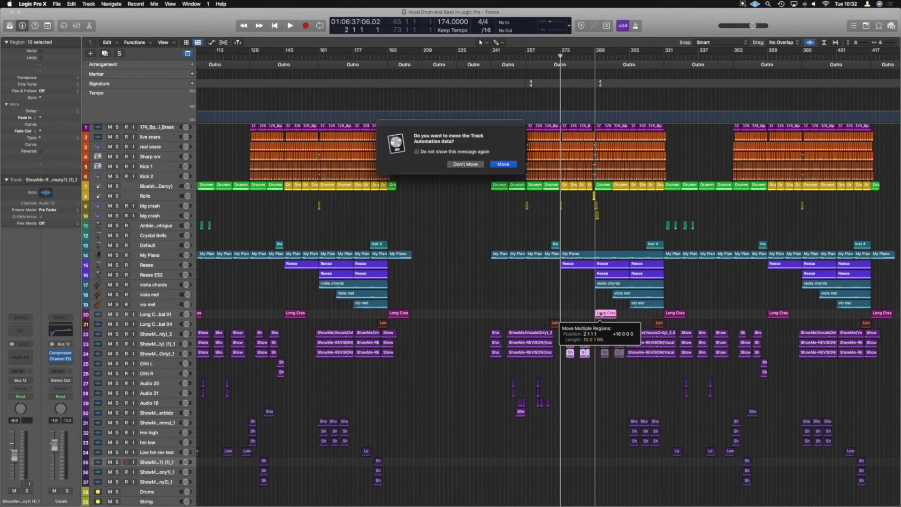
pyautogui.click(508, 165)
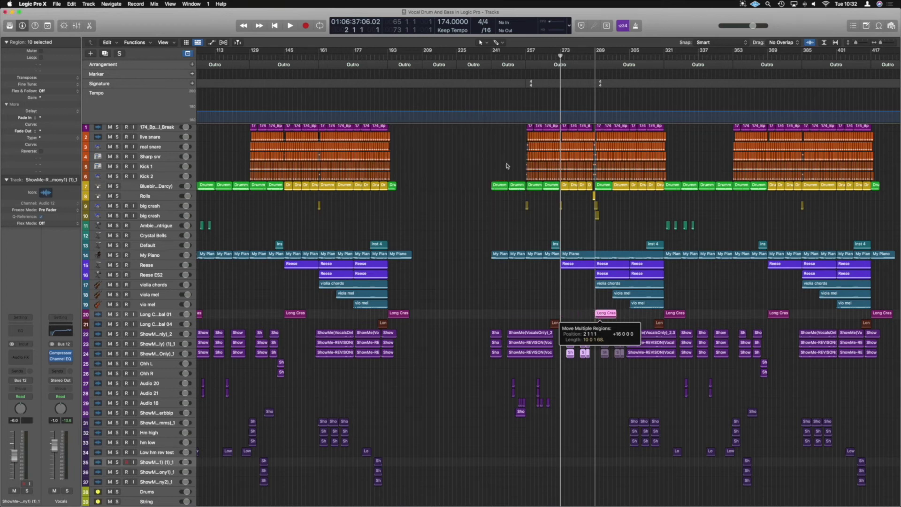
pyautogui.click(593, 332)
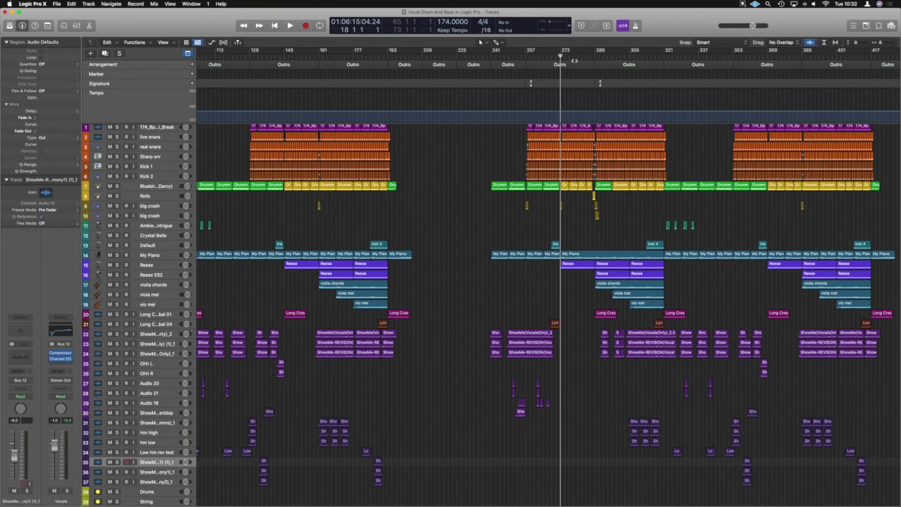
# - Split the Outro arrangement section at bar 273, and delete the part from bar 273 to 289 together with its regions and time
pyautogui.click(590, 57)
pyautogui.click(560, 57)
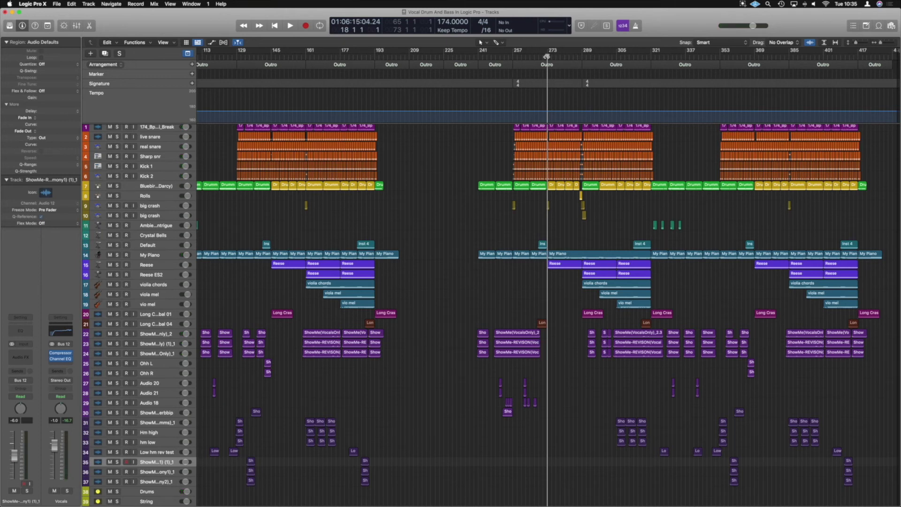
pyautogui.press('t')
pyautogui.press('r')
pyautogui.click(551, 67)
pyautogui.moveTo(559, 66); pyautogui.dragTo(547, 66)
pyautogui.press('Delete')
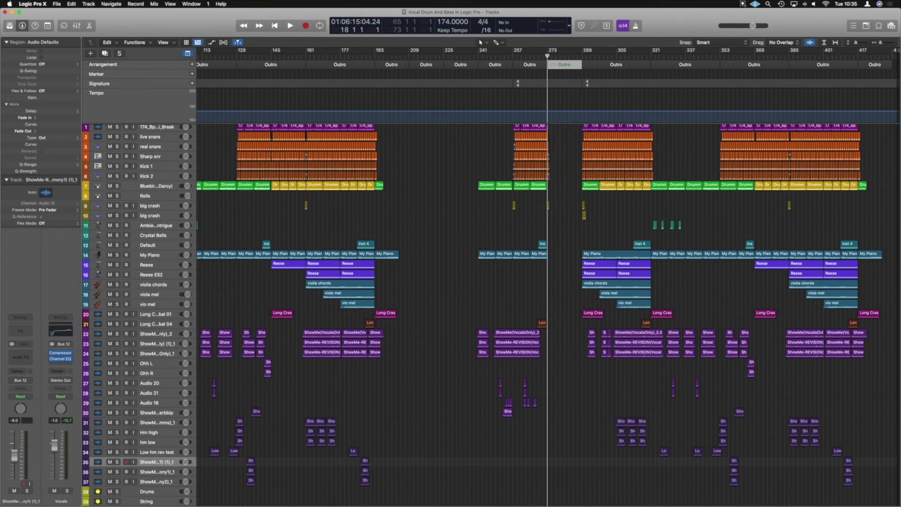
pyautogui.press('Delete')
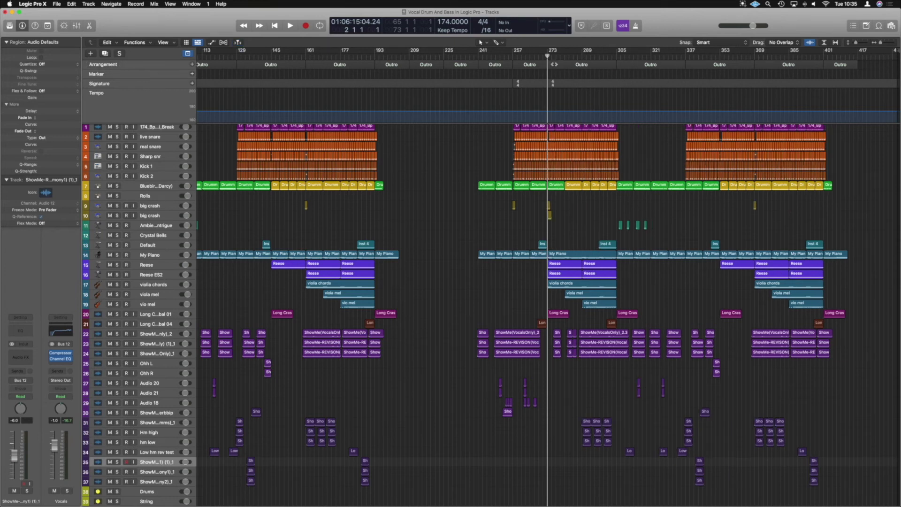
# - Play the shortened arrangement's transition around bar 273
pyautogui.moveTo(547, 57); pyautogui.dragTo(525, 57)
pyautogui.press('space')
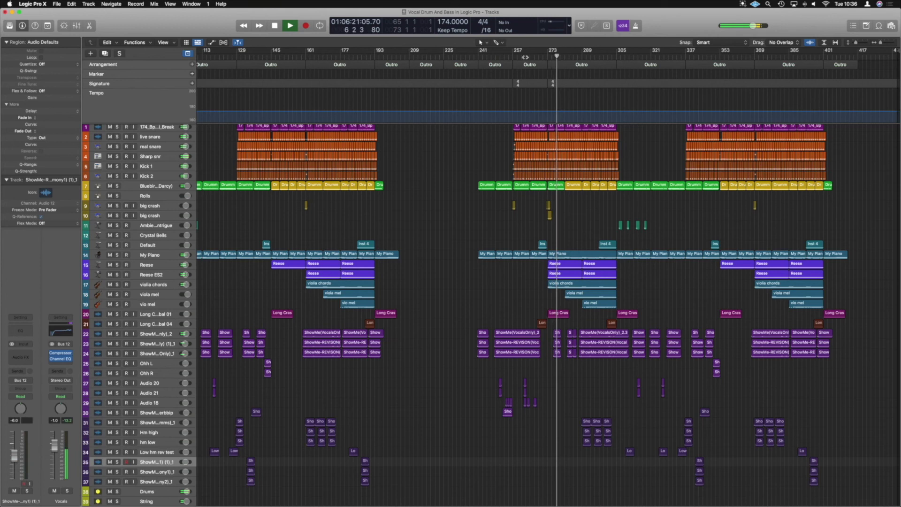
pyautogui.press('space')
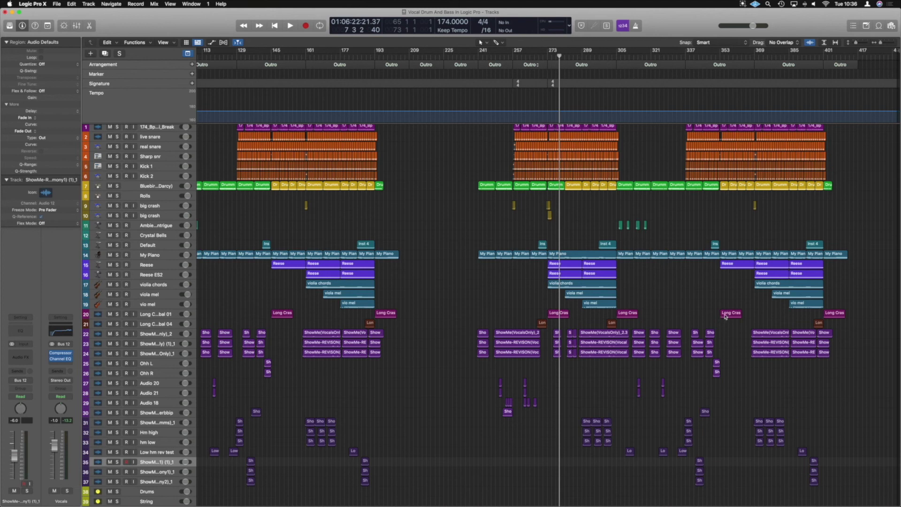
# - Move the long crash from bar 353 to bar 369, and delete the 16-bar Outro section between bars 353 and 369 with its content
pyautogui.moveTo(725, 315); pyautogui.dragTo(760, 314)
pyautogui.click(745, 310)
pyautogui.click(720, 64)
pyautogui.click(720, 65)
pyautogui.moveTo(721, 65)
pyautogui.mouseDown()
pyautogui.moveTo(750, 65)
pyautogui.moveTo(724, 64)
pyautogui.mouseUp()
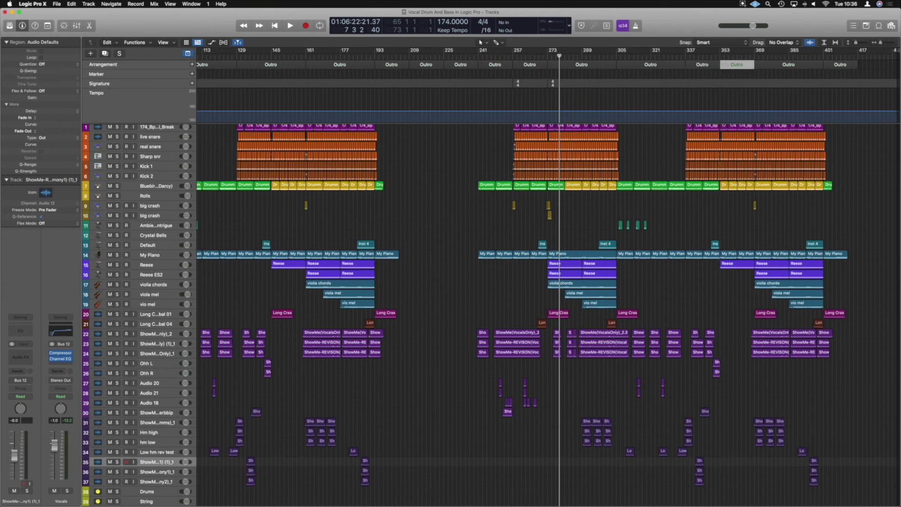
pyautogui.press('Delete')
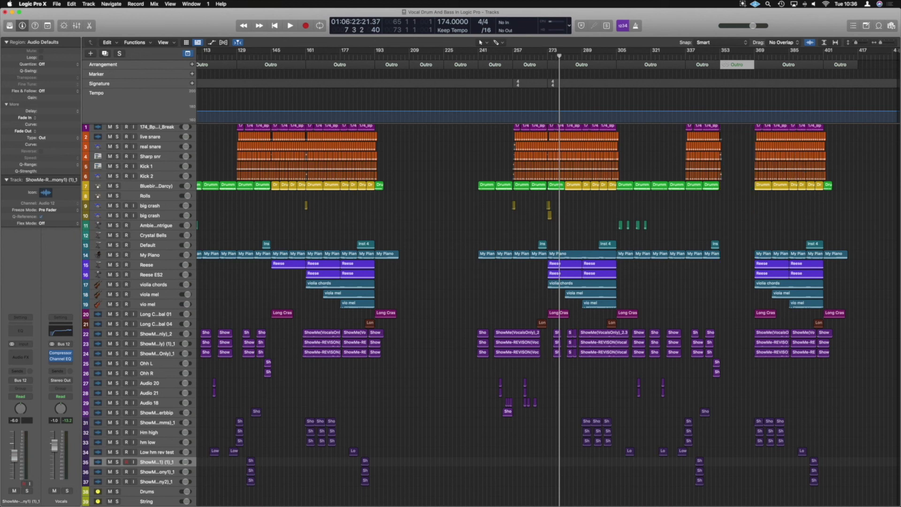
pyautogui.press('Delete')
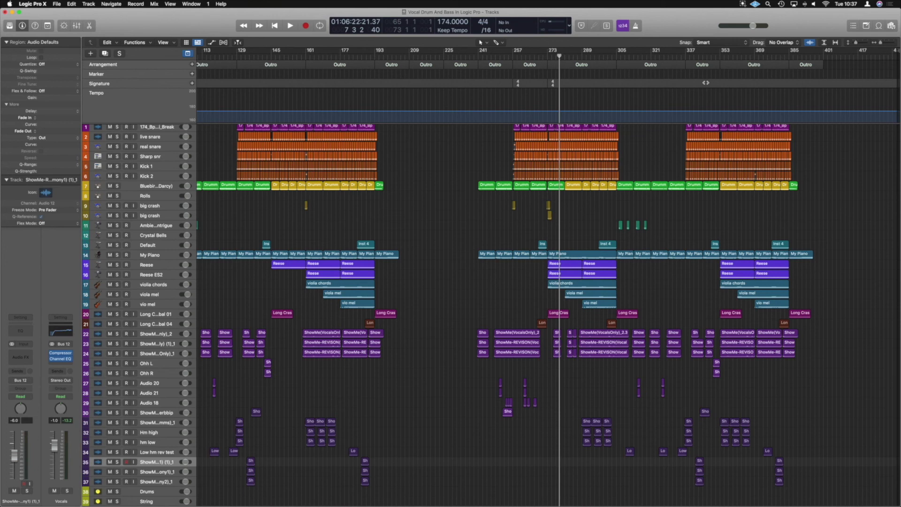
# - Play the copied song from its start at bar 241 through the drum entry at bar 257
pyautogui.hotkey('alt', ',')
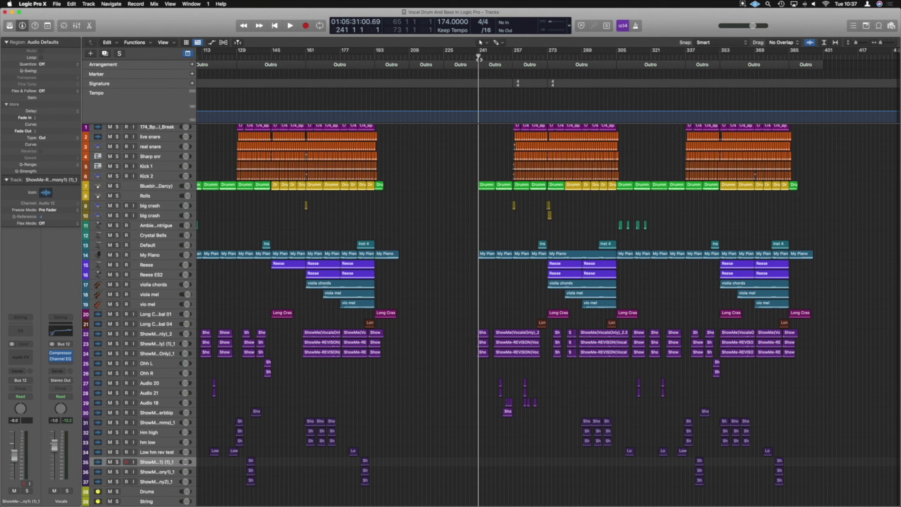
pyautogui.hscroll(-5, 478, 61)
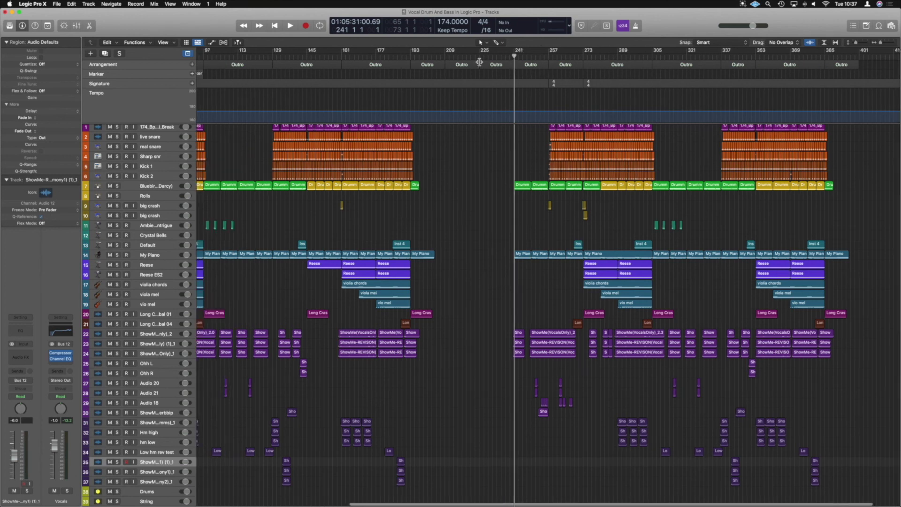
pyautogui.hscroll(1, 479, 61)
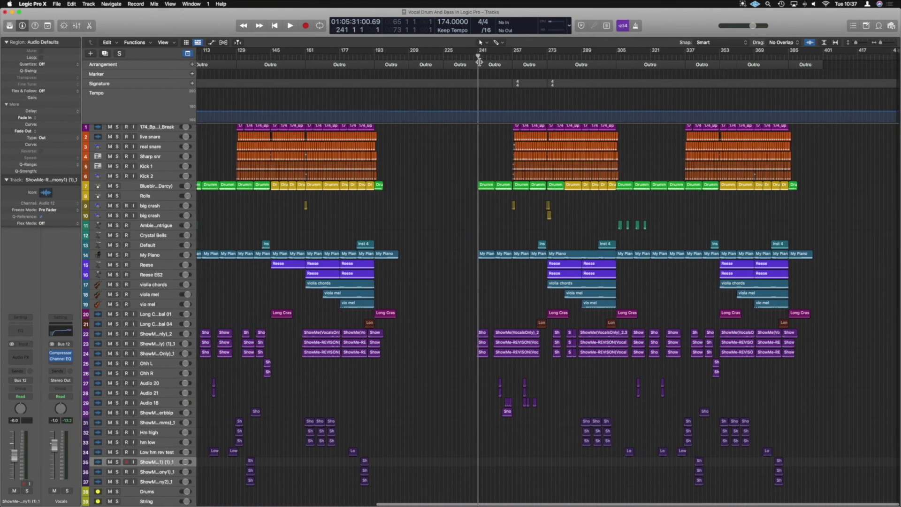
pyautogui.press('space')
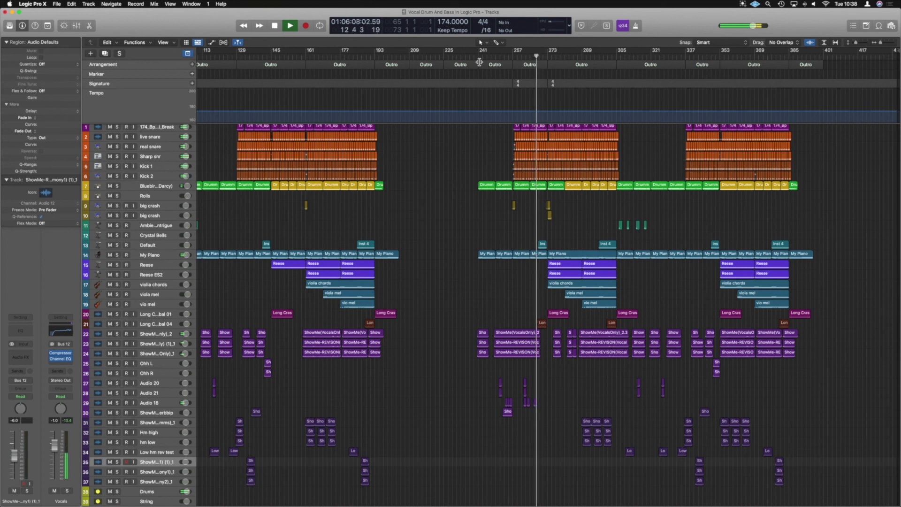
pyautogui.press('space')
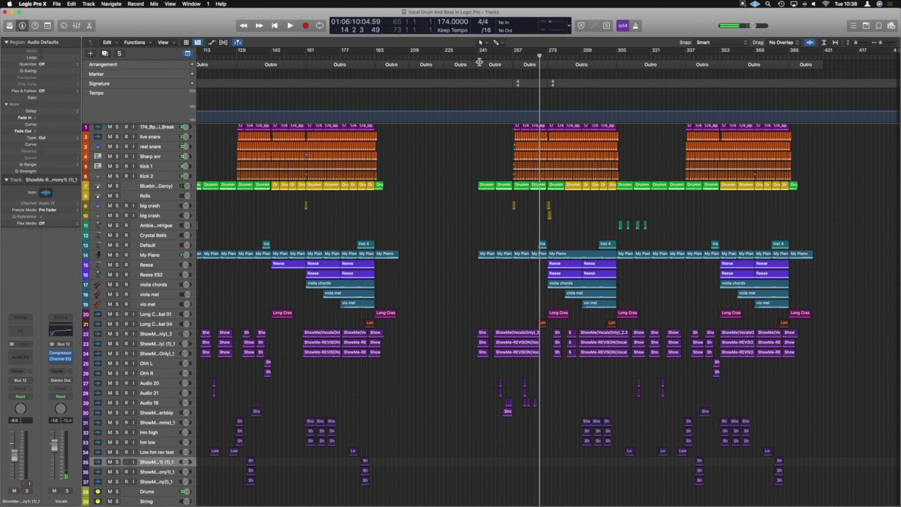